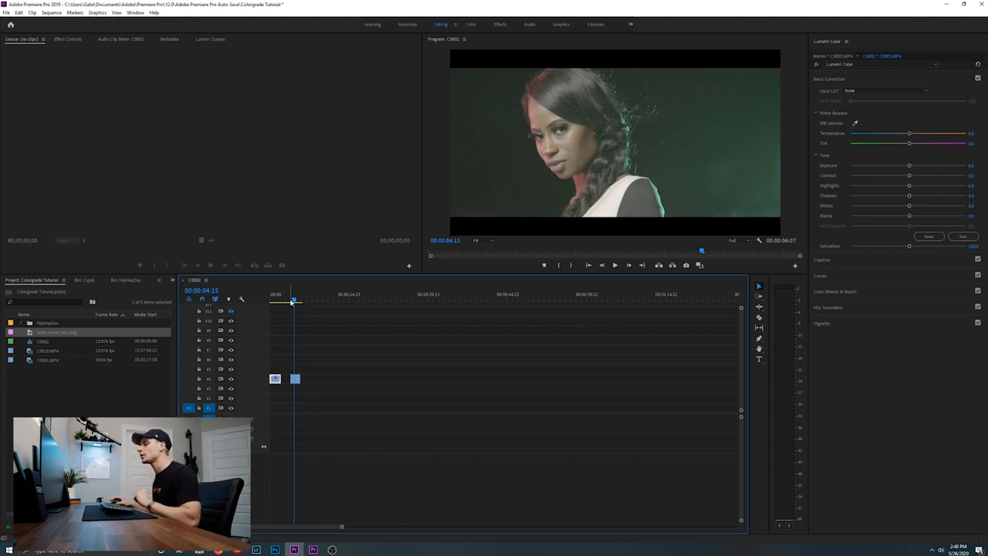
From the start of the sequence, add shadow and highlight points to the clip's RGB curve and pull the shadow point down for contrast
drag(292, 301, 267, 303)
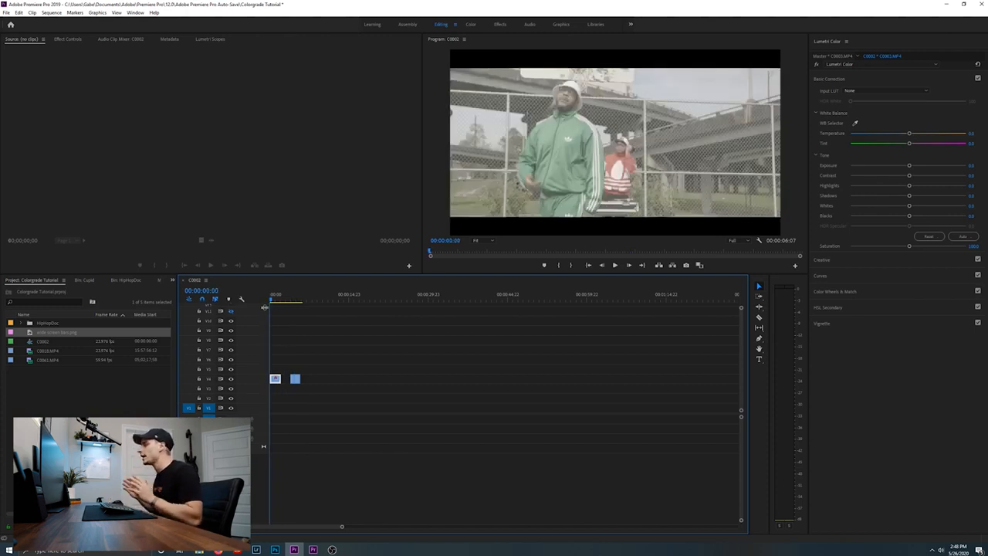
click(852, 260)
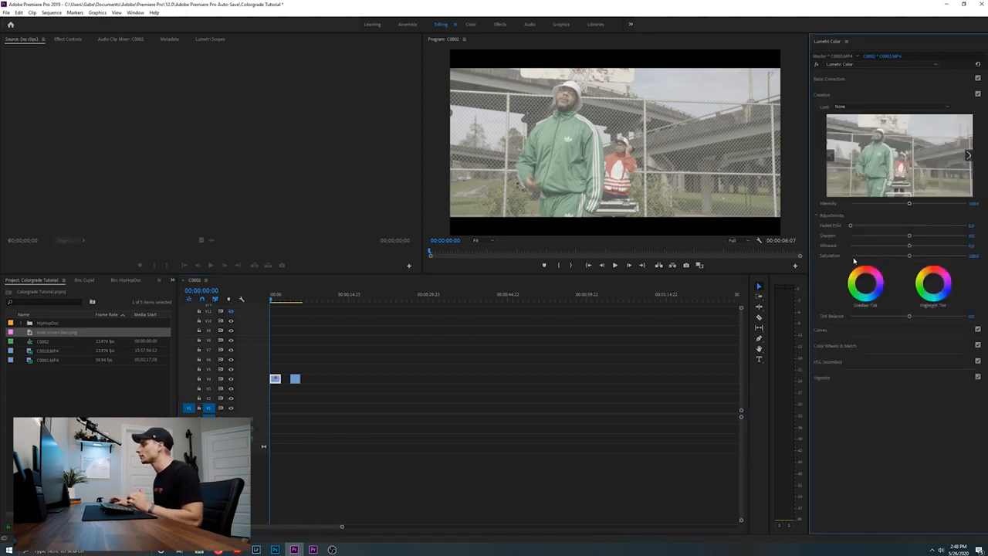
click(851, 328)
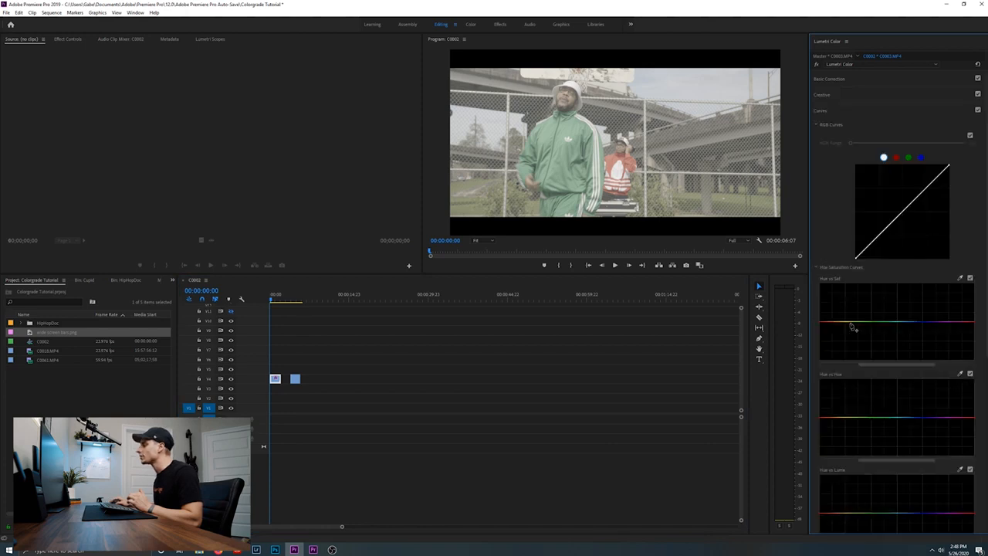
click(878, 234)
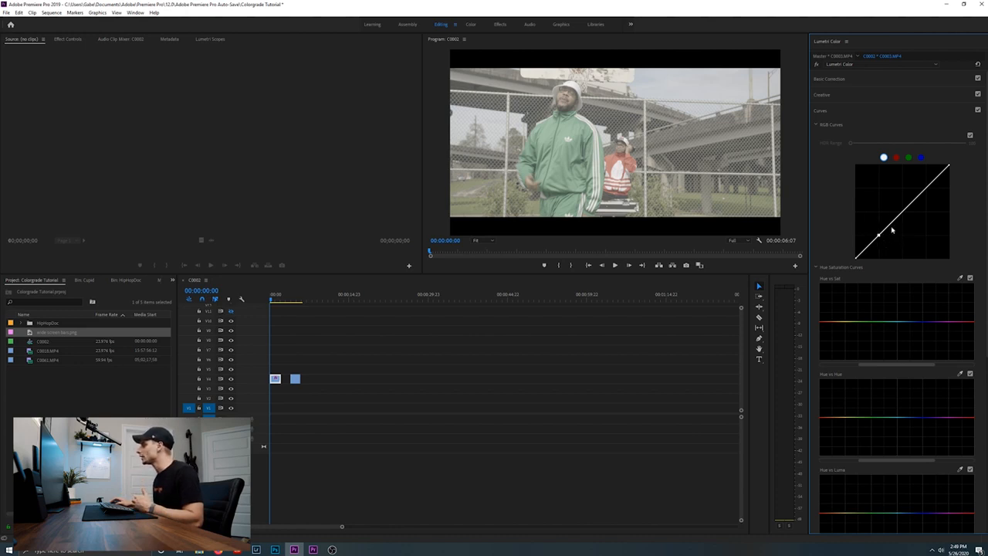
click(926, 188)
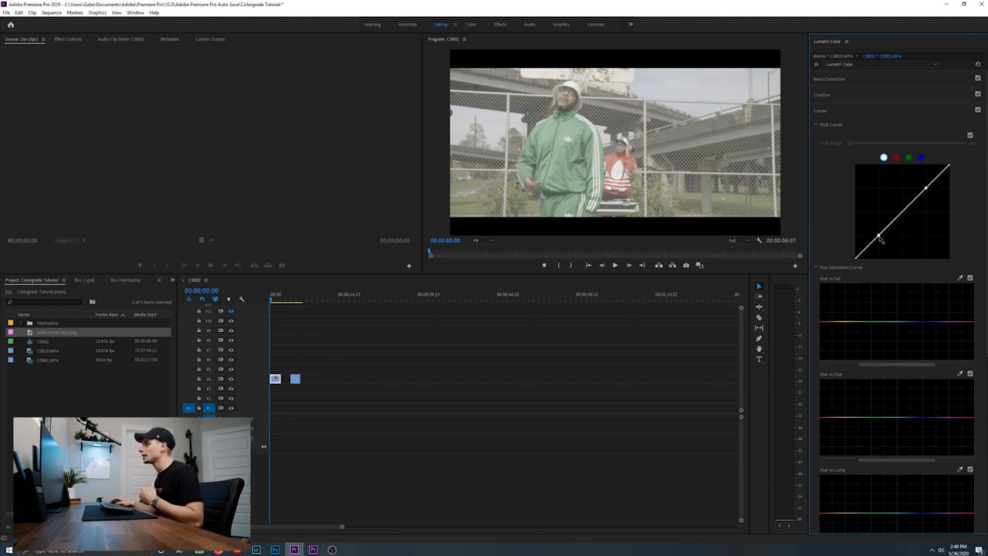
drag(880, 240, 889, 250)
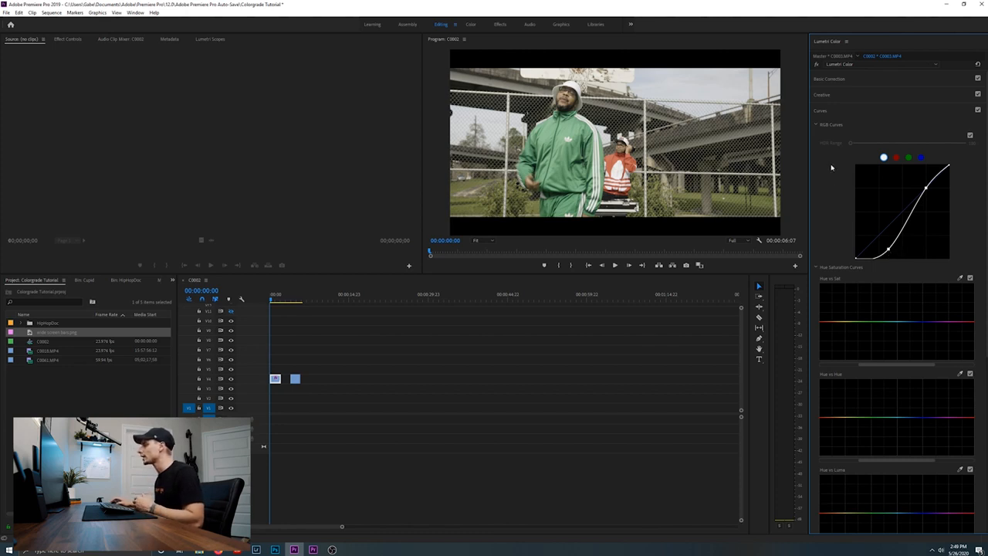
Raise the clip's Basic Correction saturation to about 117
click(853, 80)
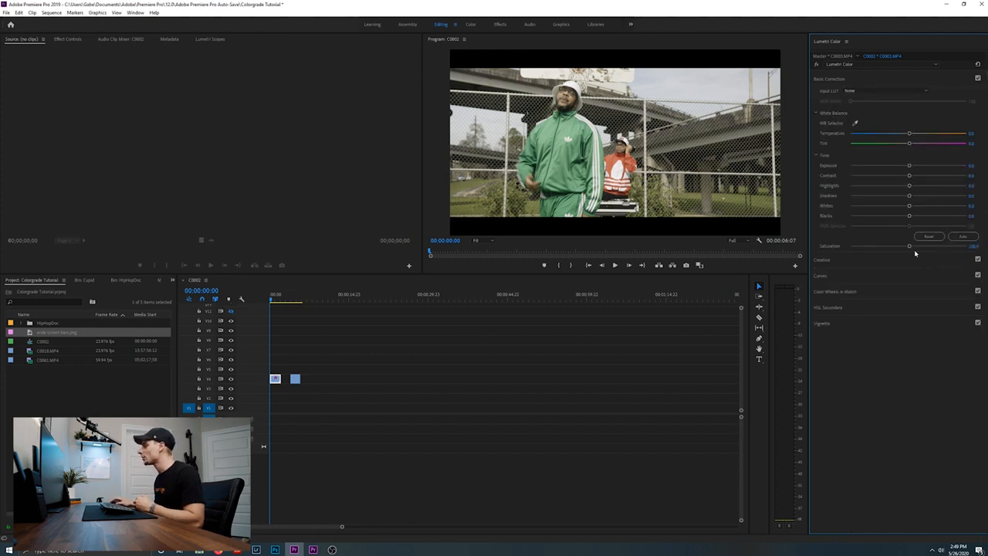
drag(909, 246, 918, 248)
drag(917, 248, 918, 249)
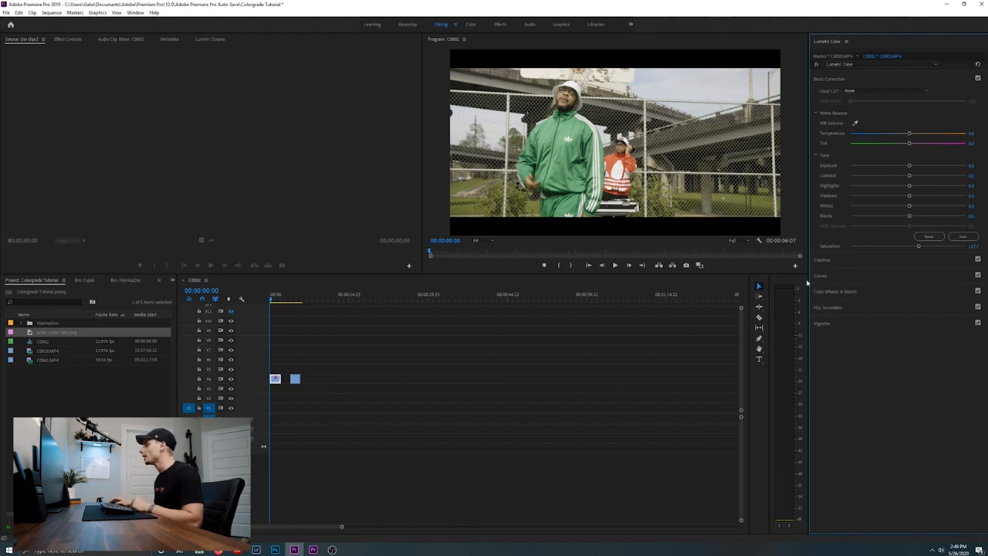
Make slight color adjustments to the midtones and shadows with the color wheels
click(852, 292)
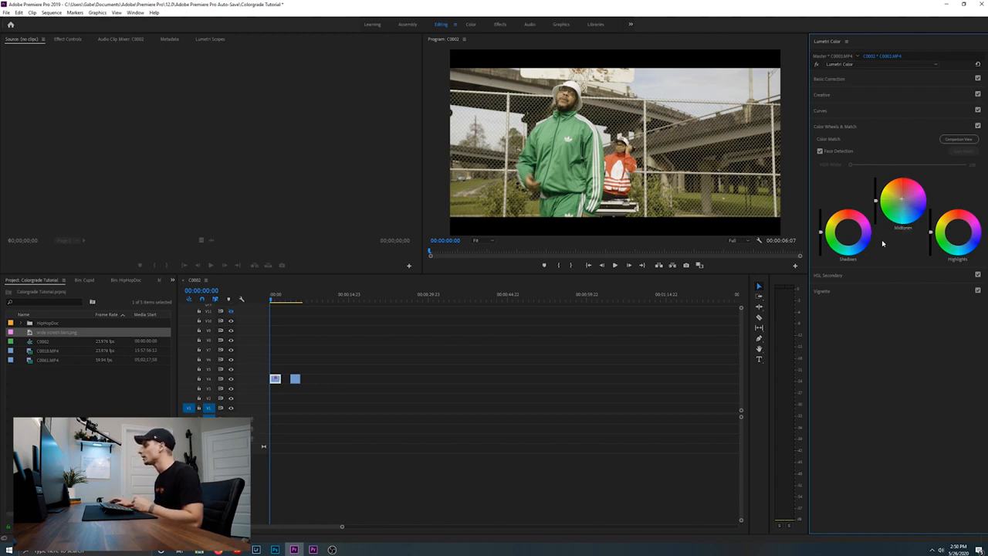
drag(847, 237, 848, 231)
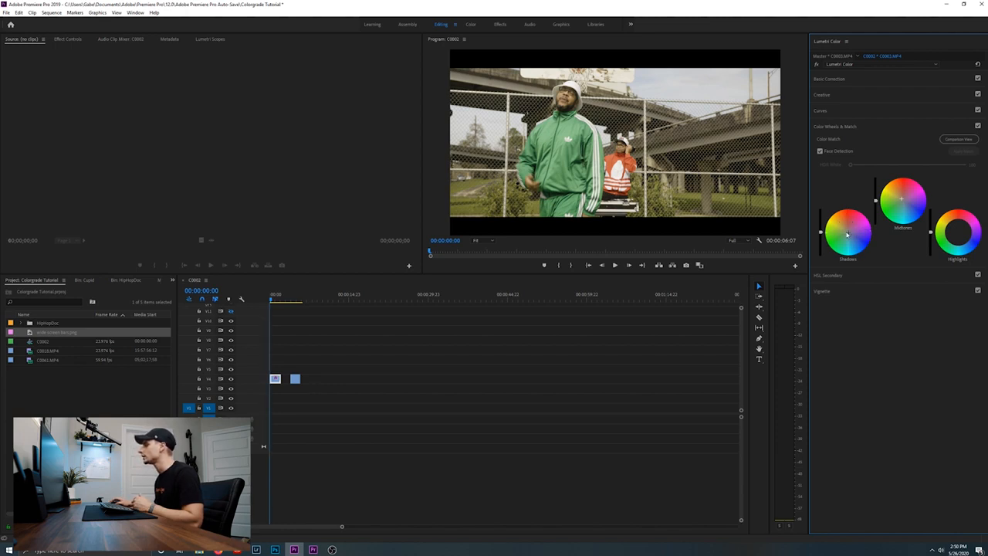
Sample the green tracksuit for the Hue vs Hue curve and lower its point slightly to shift the green towards teal
click(841, 109)
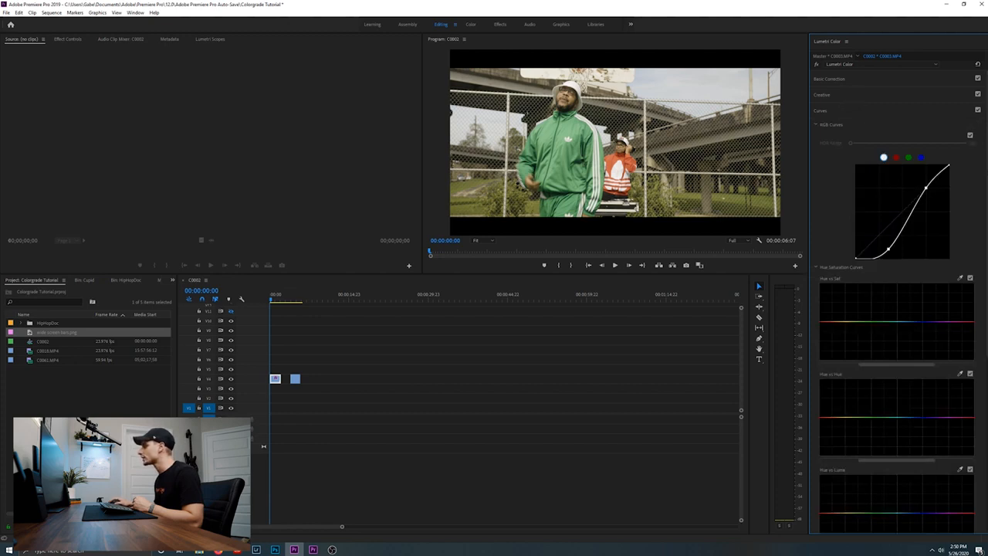
scroll(895, 293, down, 2)
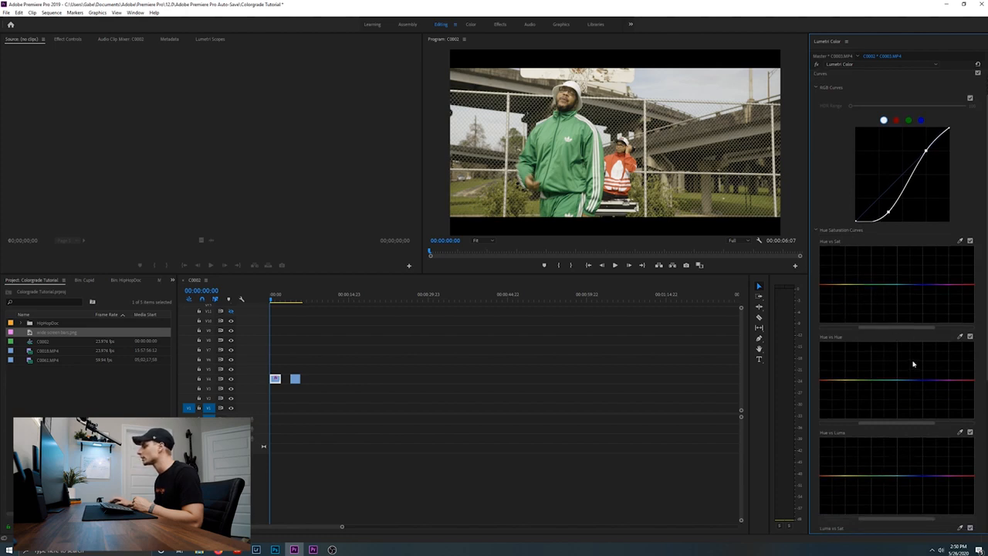
click(961, 335)
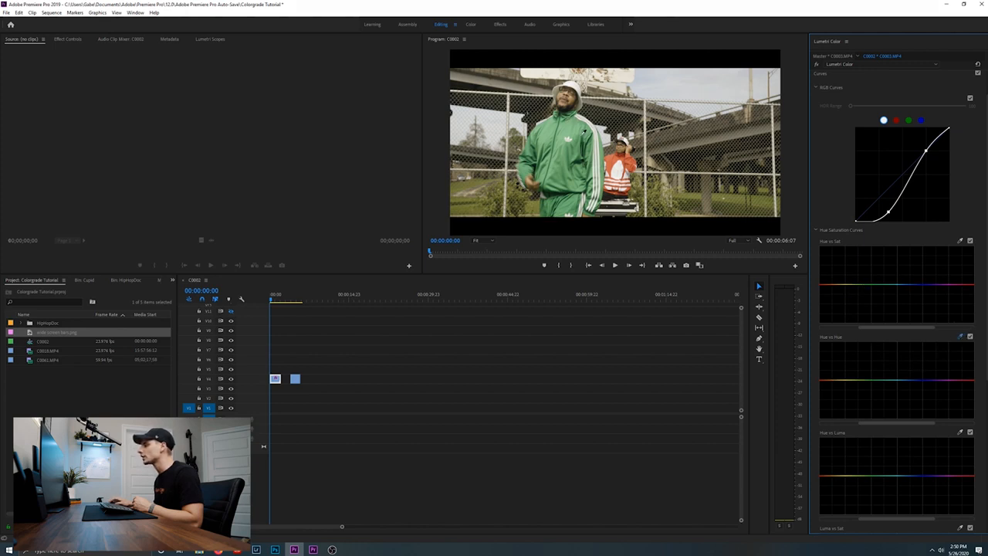
click(592, 162)
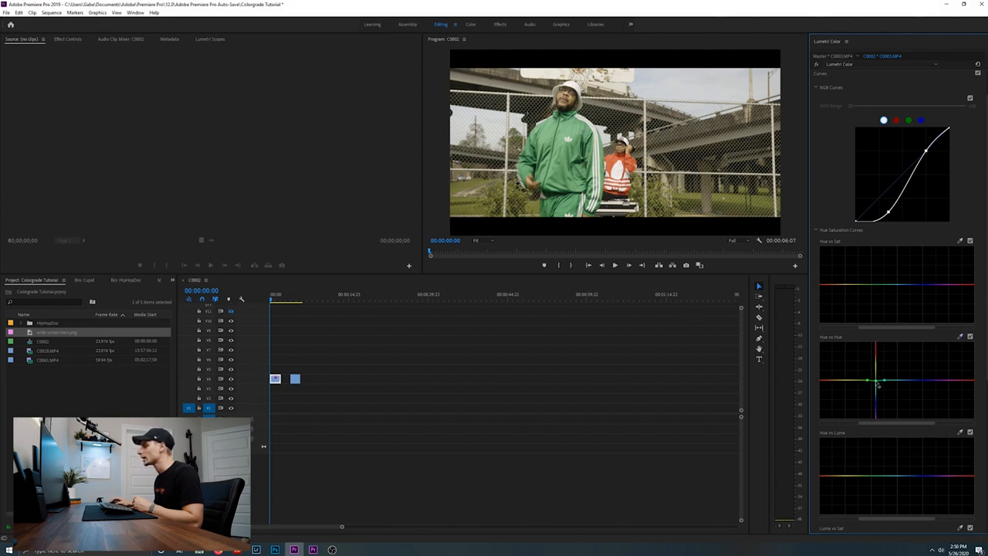
drag(877, 383, 878, 386)
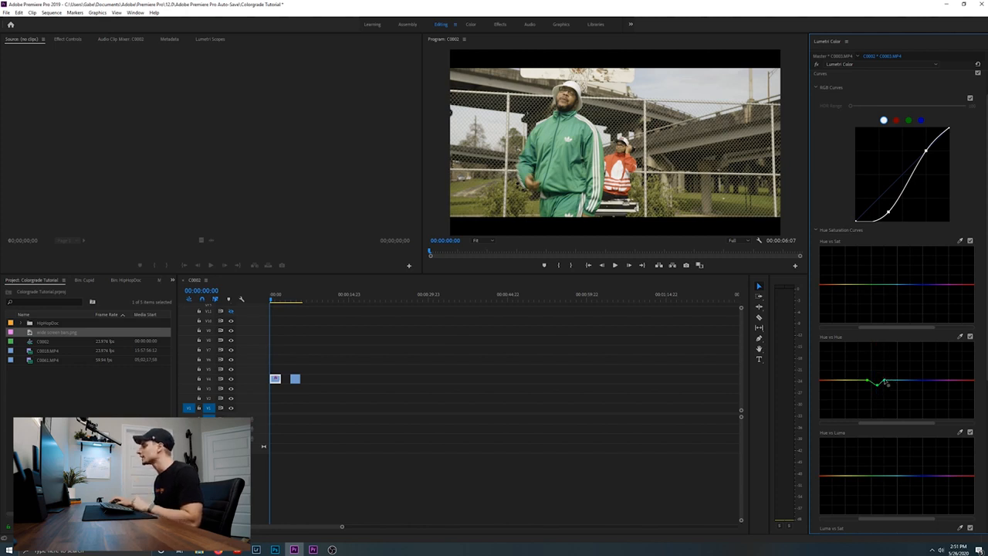
Sample the grass for the Hue vs Hue curve and raise its point slightly to shift the foliage towards warm yellow-brown
click(959, 337)
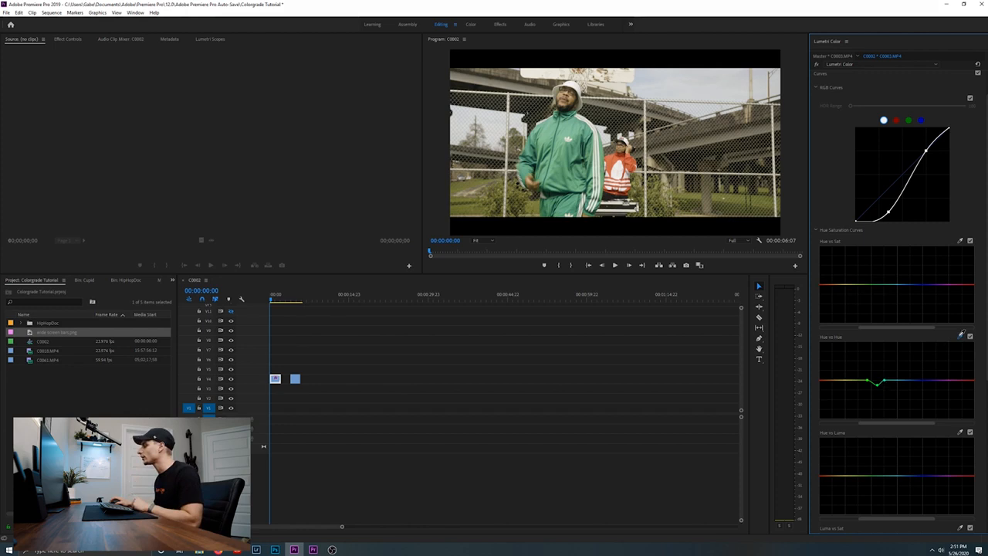
click(774, 200)
drag(851, 380, 852, 377)
drag(852, 377, 852, 377)
Sample the front man's skin tone for the Hue vs Hue curve and raise its orange point slightly
click(960, 337)
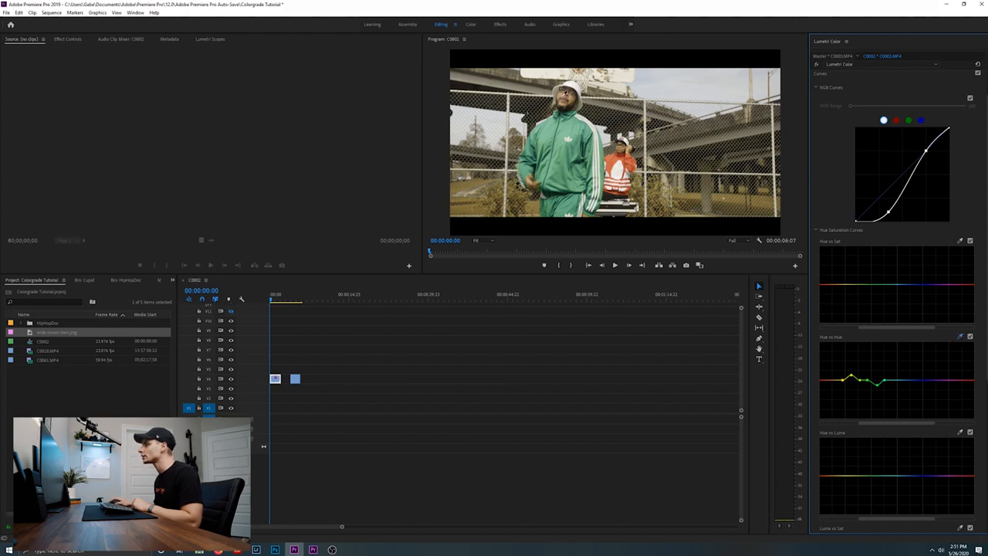
click(567, 101)
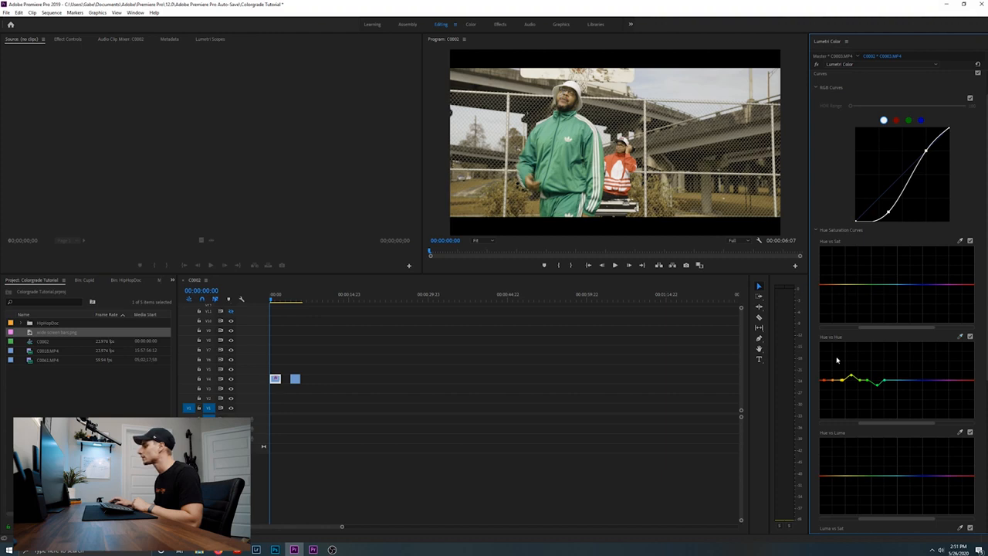
drag(832, 380, 838, 378)
Lower the shadow and midtone levels slightly beside the color wheels and fine-tune the exposure in Basic Correction
scroll(926, 386, down, 6)
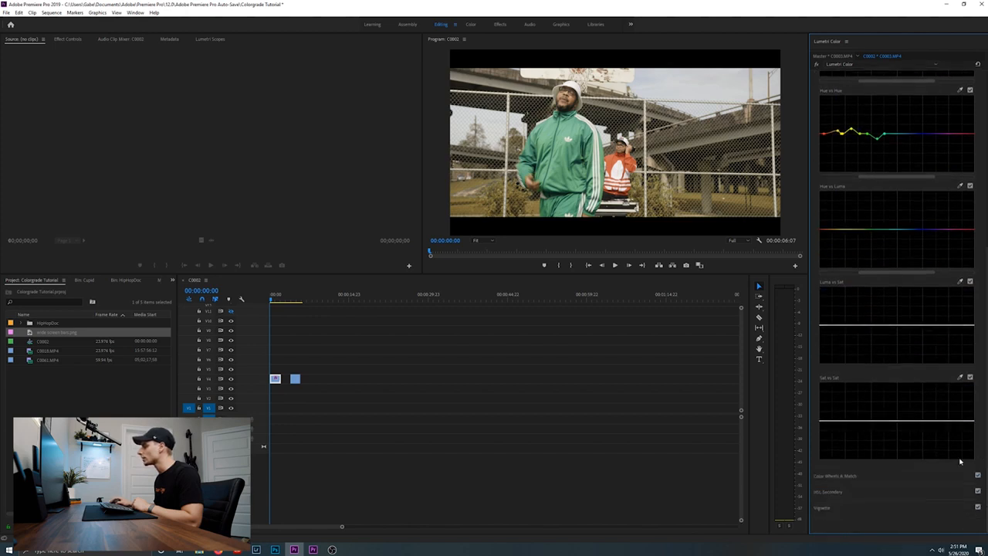
click(890, 478)
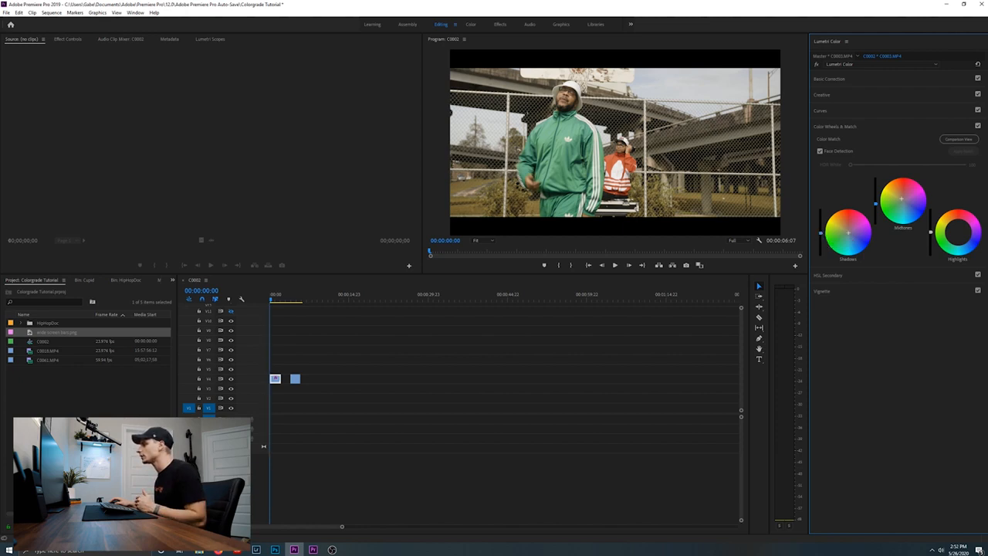
click(850, 80)
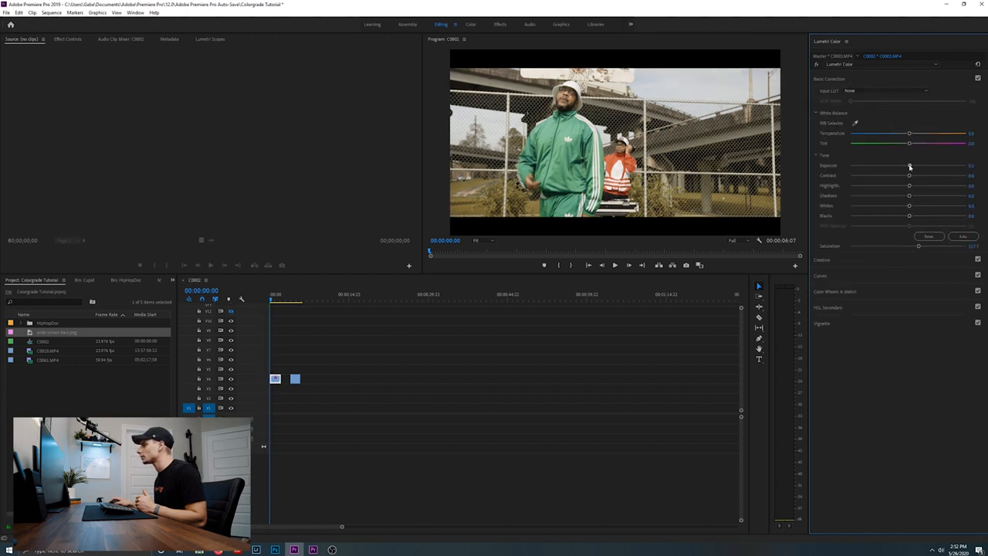
click(891, 296)
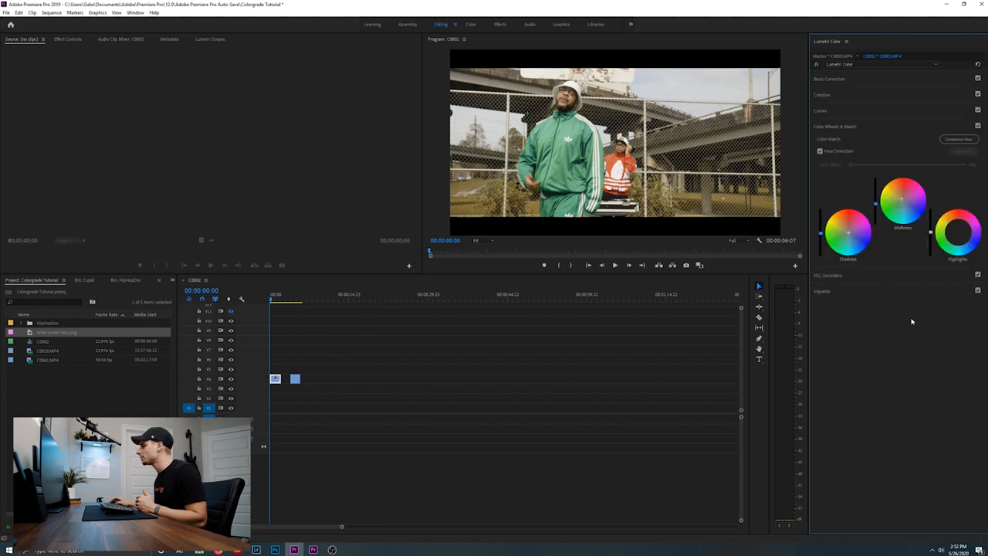
Sample the sky for the Hue vs Luma curve and lower its blue point slightly to darken the sky
click(823, 112)
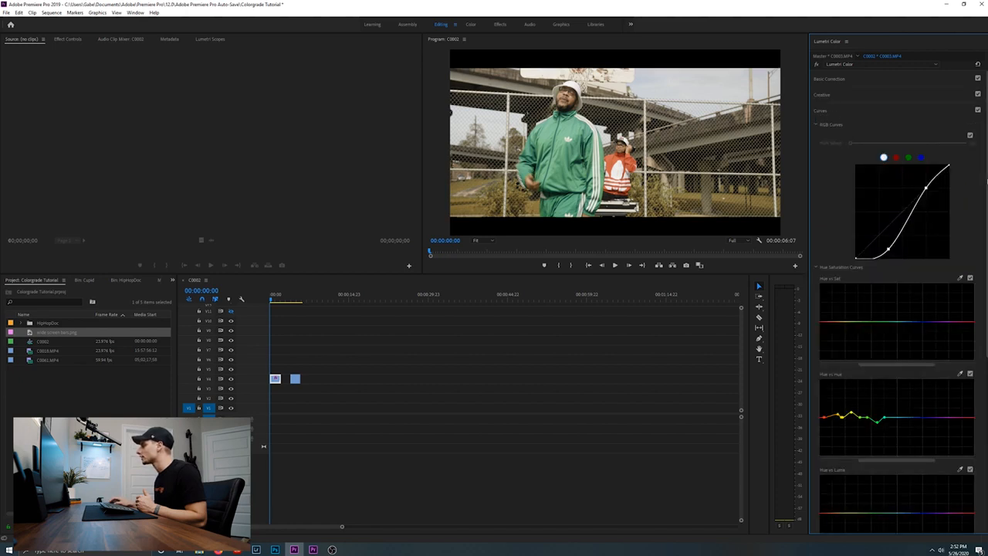
scroll(854, 144, down, 3)
scroll(895, 231, down, 1)
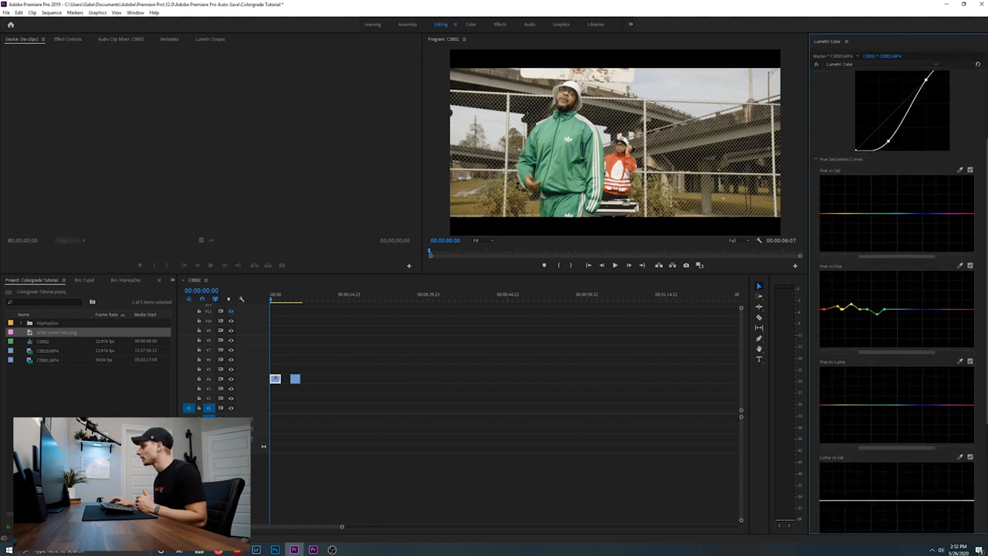
click(960, 358)
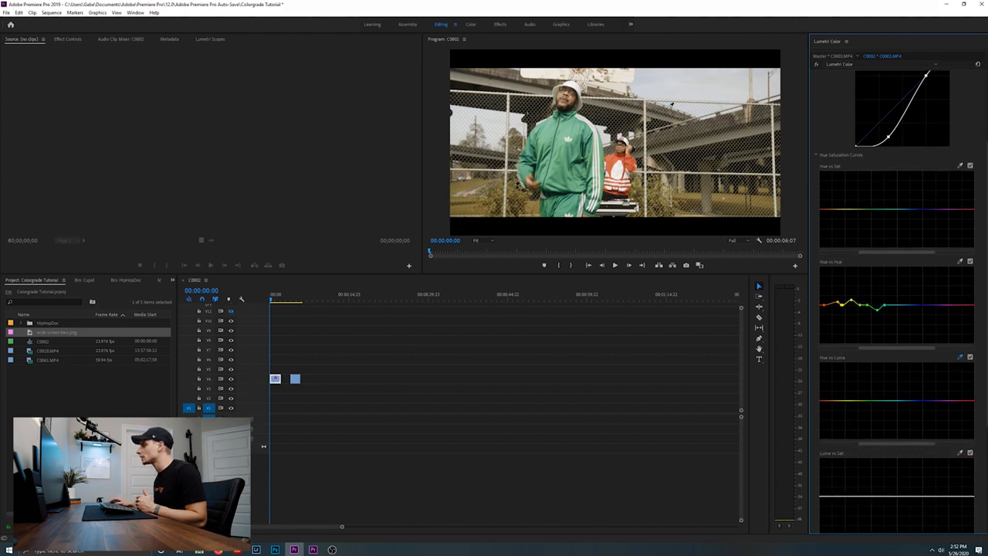
click(651, 76)
mouse_move(913, 401)
mouse_down()
mouse_move(914, 415)
mouse_move(911, 397)
mouse_move(913, 406)
mouse_up()
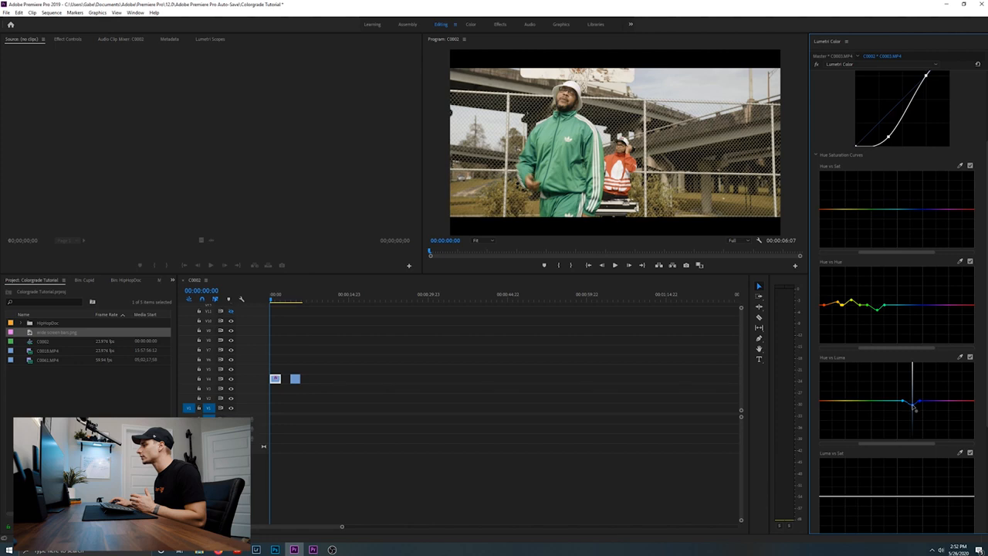
drag(913, 407, 913, 404)
Sample the green tracksuit for the Hue vs Luma curve and lower its point slightly to darken the green
drag(986, 348, 986, 350)
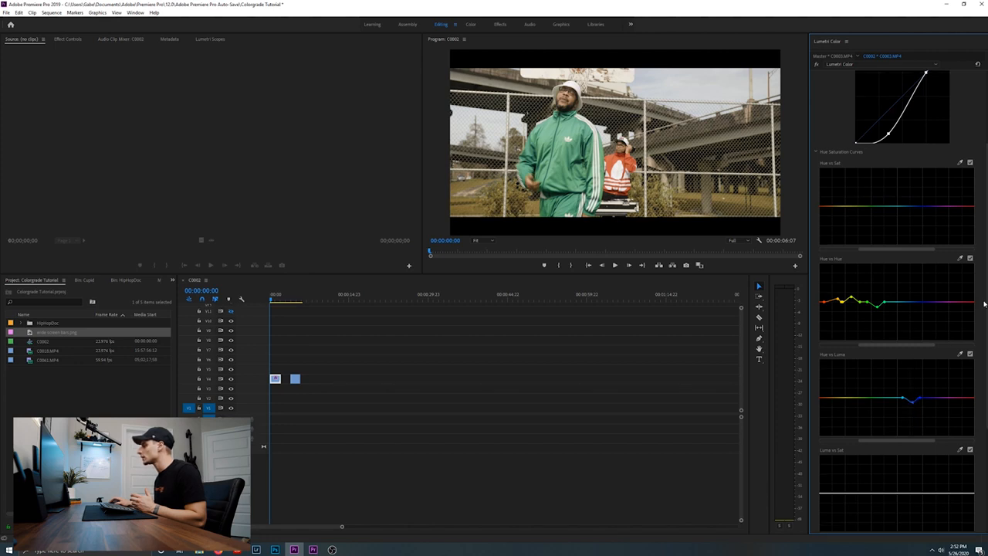
click(959, 354)
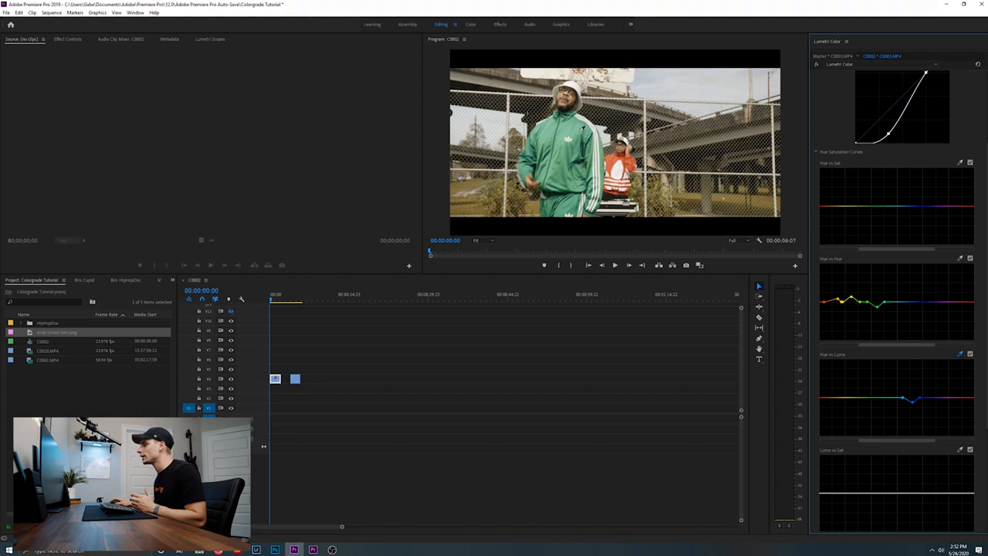
click(570, 125)
click(959, 353)
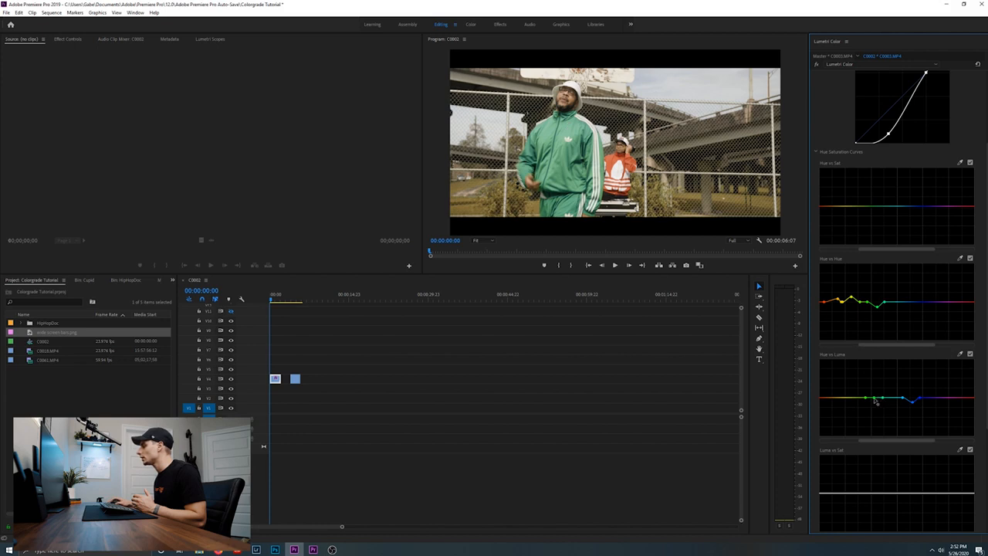
drag(874, 400, 875, 405)
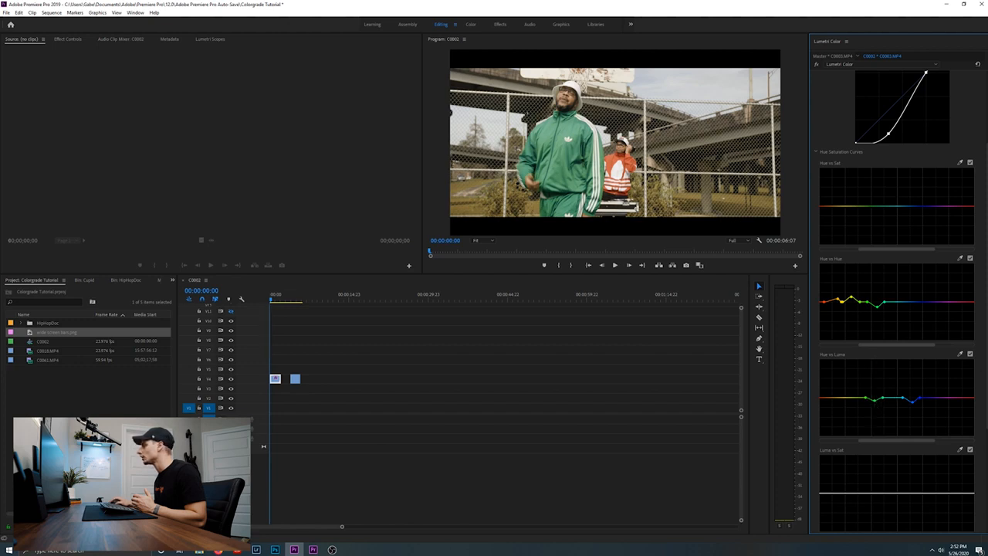
Add a sampled red point to the Hue vs Sat curve and lower it slightly to desaturate the reds
drag(985, 365, 985, 358)
scroll(937, 214, up, 4)
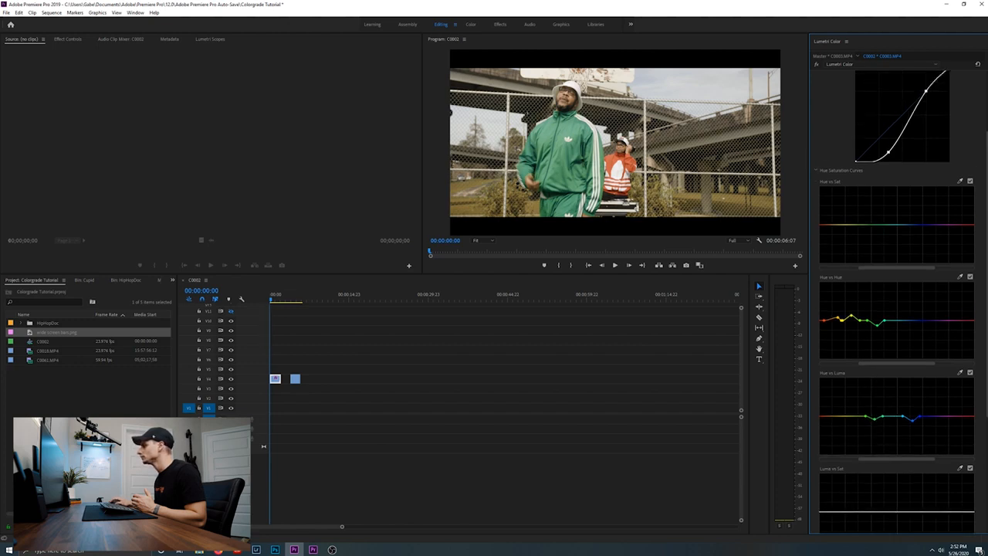
click(960, 219)
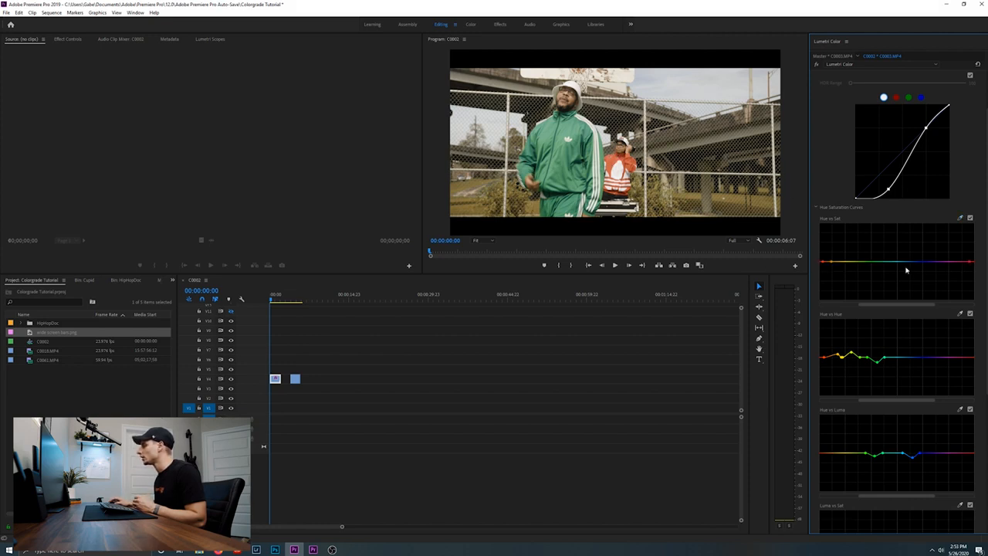
drag(822, 262, 824, 266)
Lower the red point on the Hue vs Hue curve slightly to adjust the red hue
drag(823, 358, 822, 360)
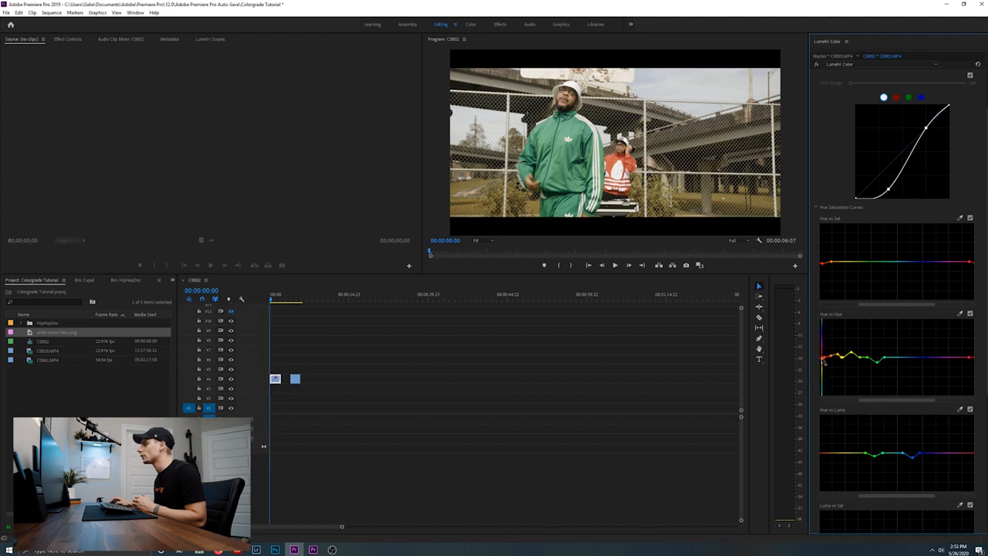
drag(822, 359, 818, 360)
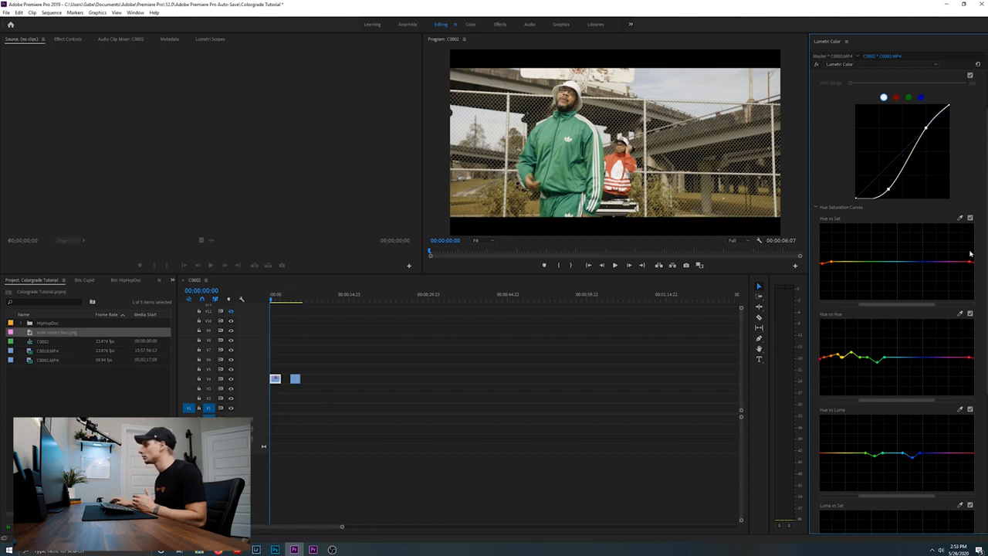
scroll(965, 253, up, 2)
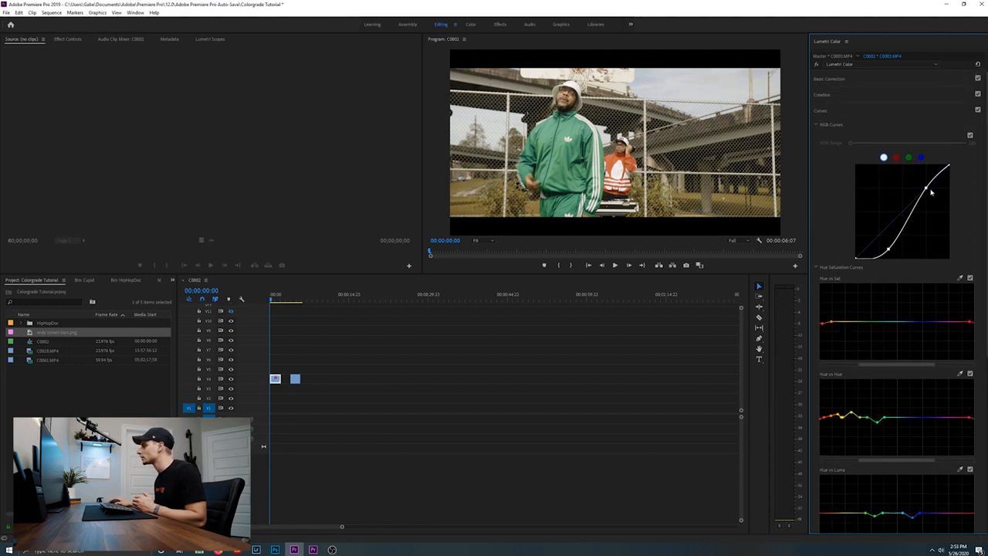
Raise the highlight point and lower the shadow point of the white RGB curve slightly to strengthen the contrast
drag(929, 192, 925, 187)
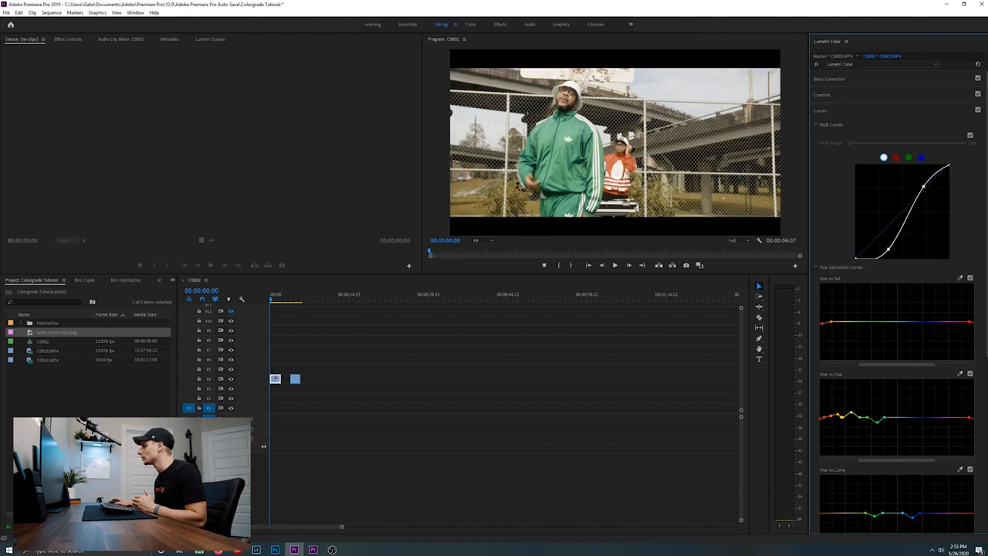
scroll(895, 301, down, 4)
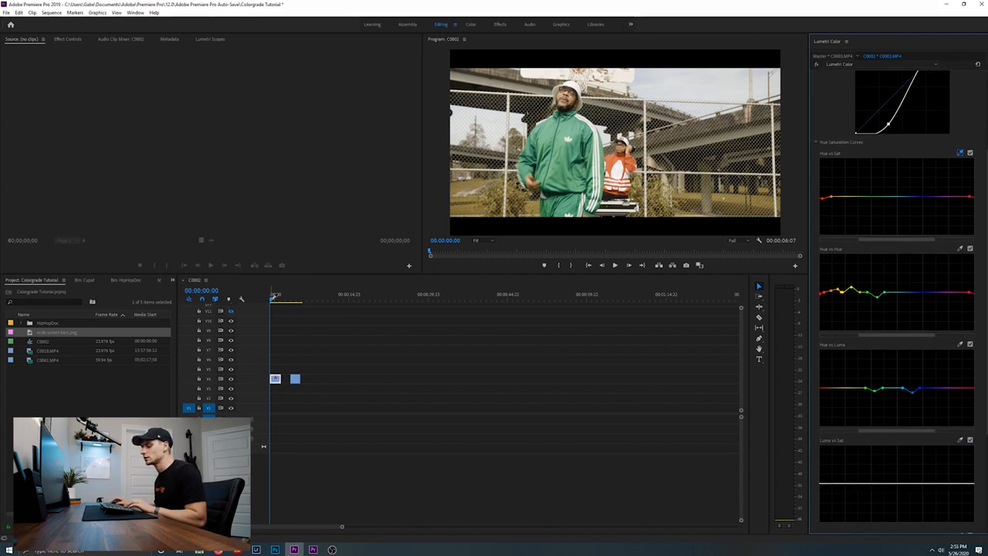
click(274, 297)
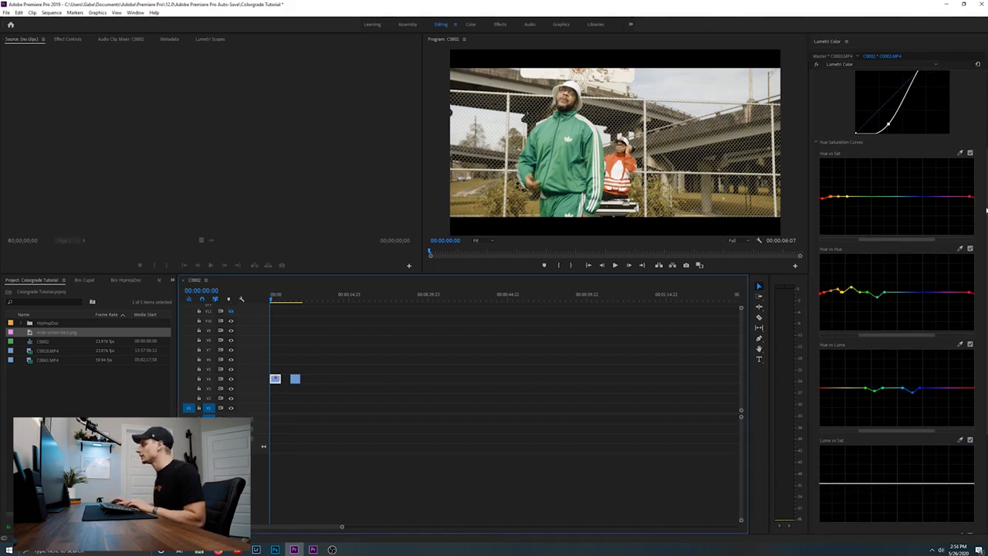
scroll(884, 193, up, 3)
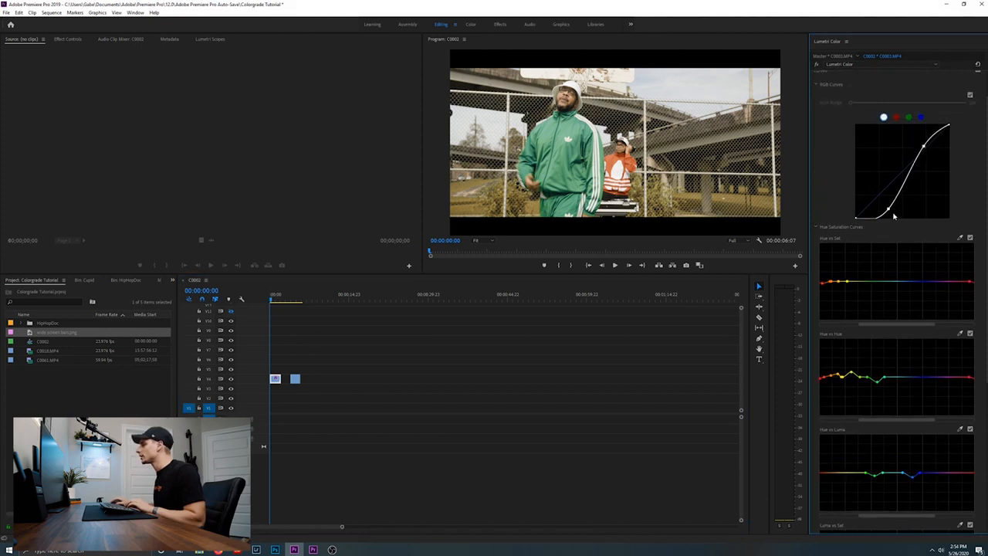
drag(889, 211, 889, 219)
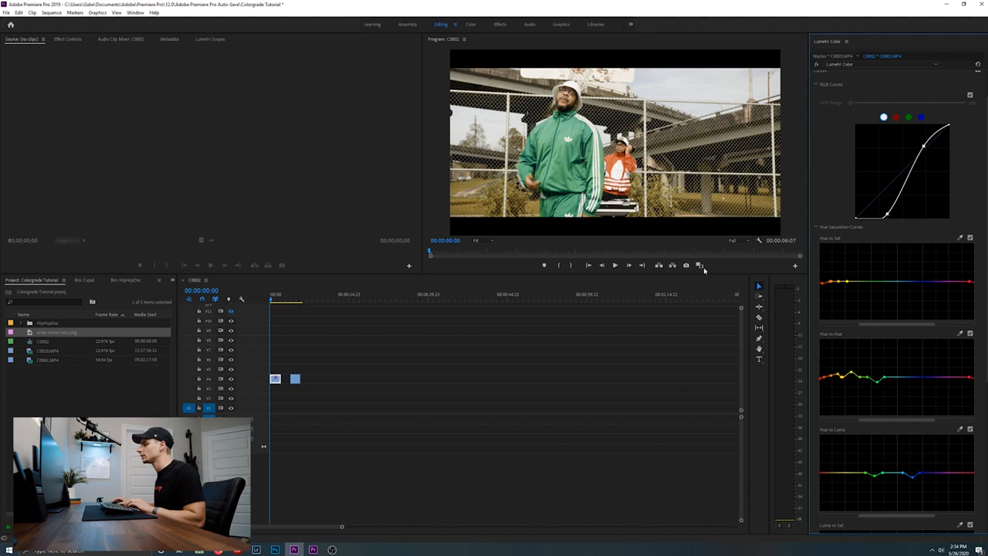
Play the start of the clip twice to review the adjusted contrast
key(space)
key(space)
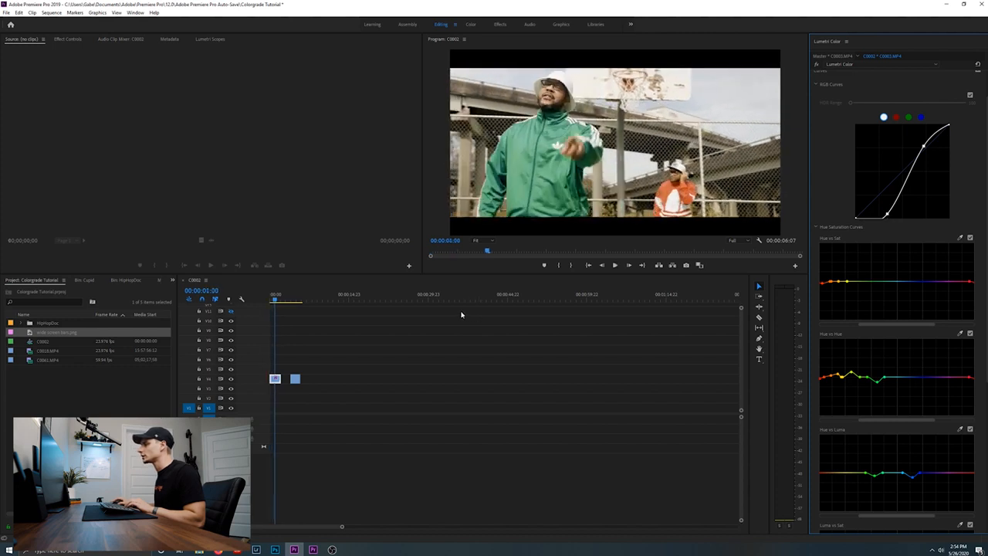
drag(279, 299, 255, 300)
key(space)
key(space)
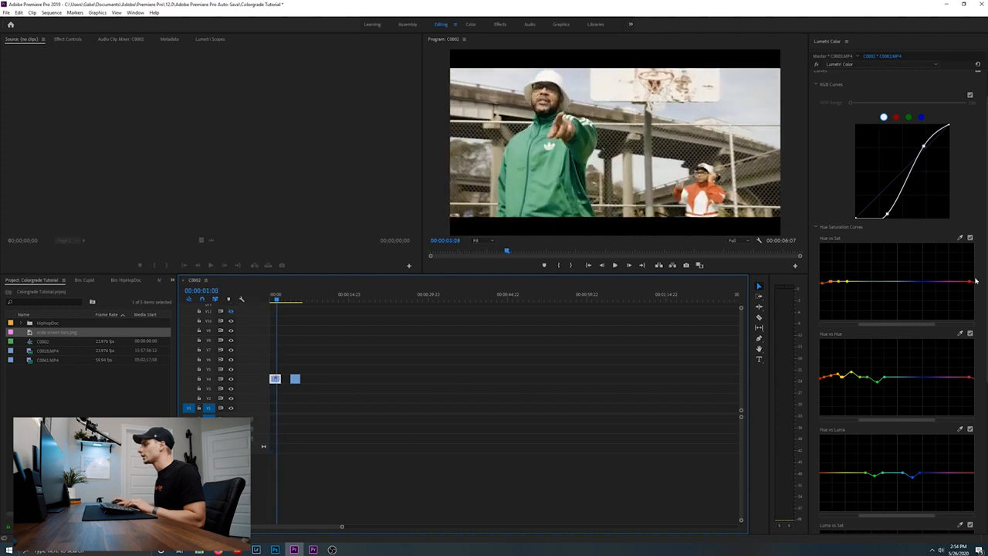
drag(278, 303, 272, 302)
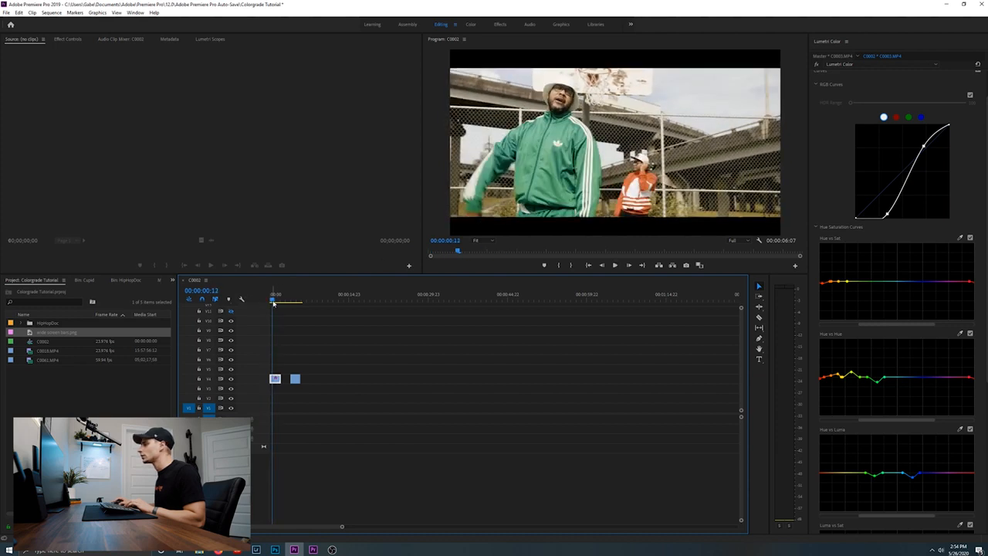
Set the white balance Temperature in Basic Correction to 2.0
scroll(895, 309, down, 2)
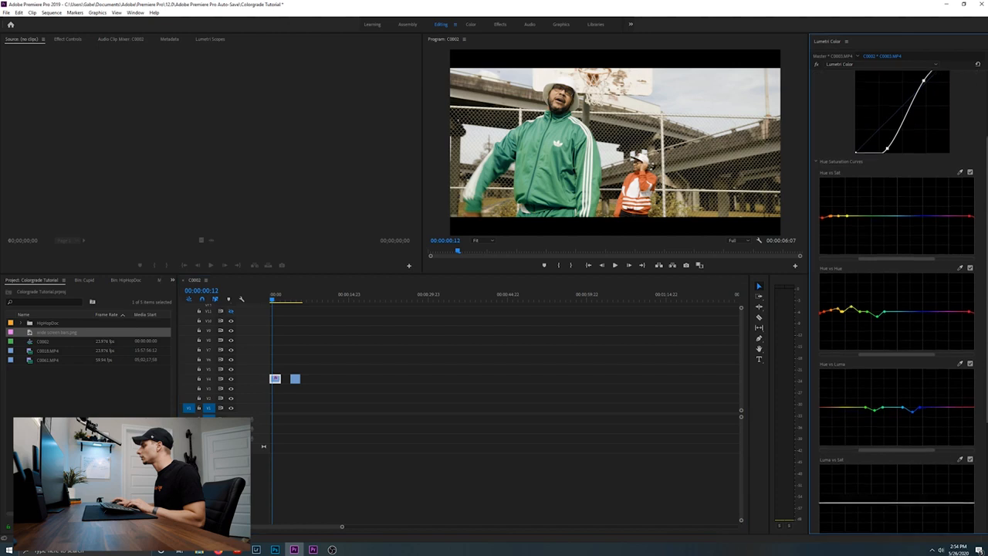
scroll(895, 101, up, 4)
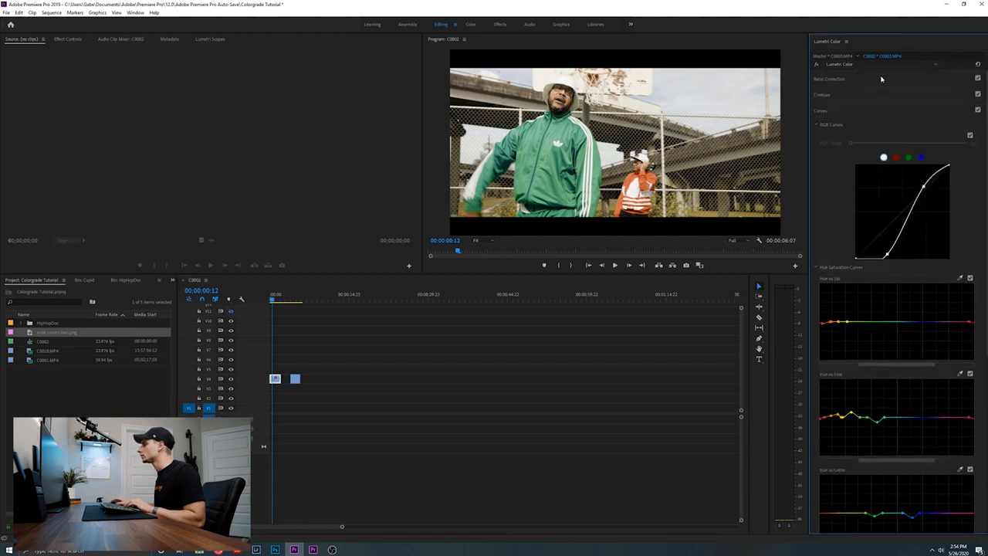
click(882, 82)
click(970, 134)
key(Return)
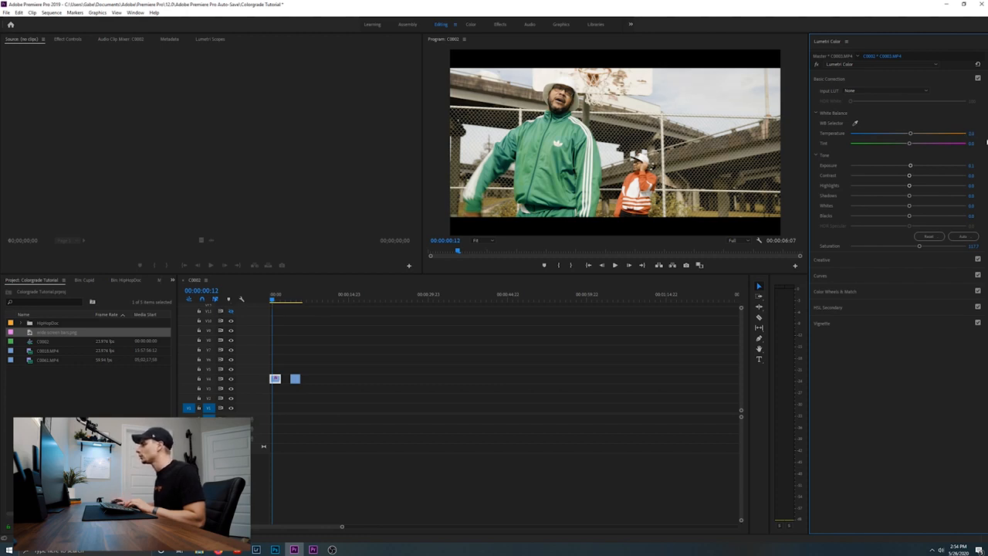
Try a white balance Tint of 2.0 and set it back to 0
click(974, 143)
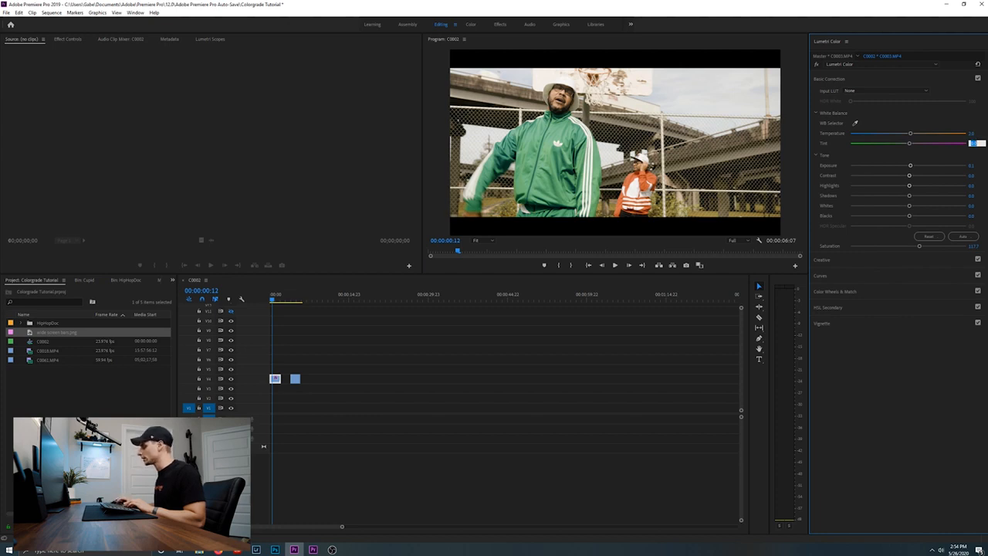
key(Return)
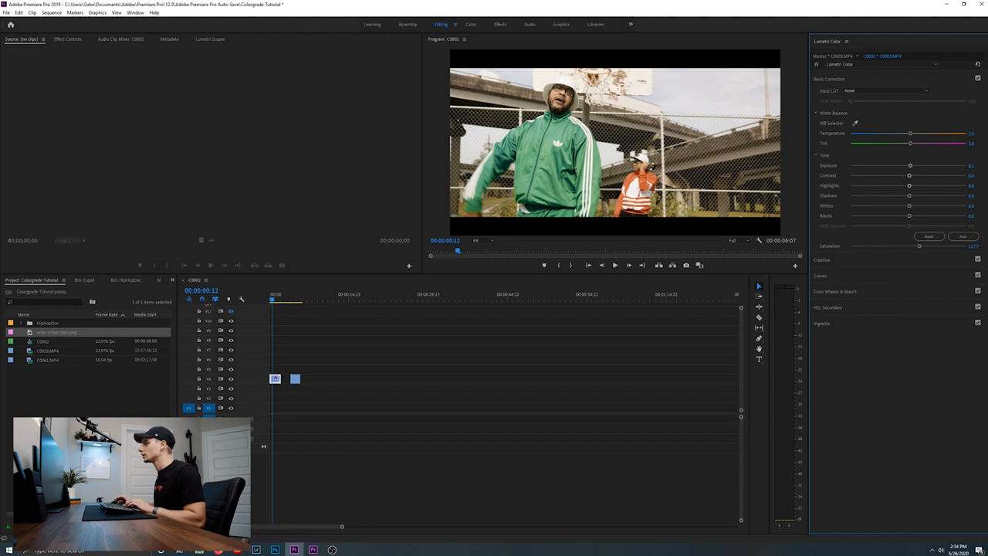
click(972, 144)
text(0)
key(Return)
Play the clip repeatedly from the start to check the white balance and overall grade
key(space)
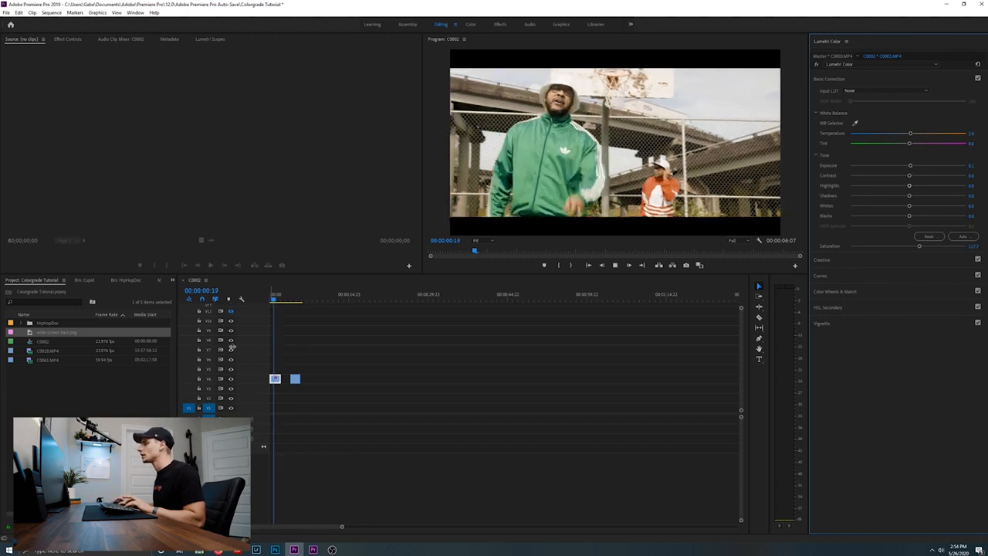
click(272, 301)
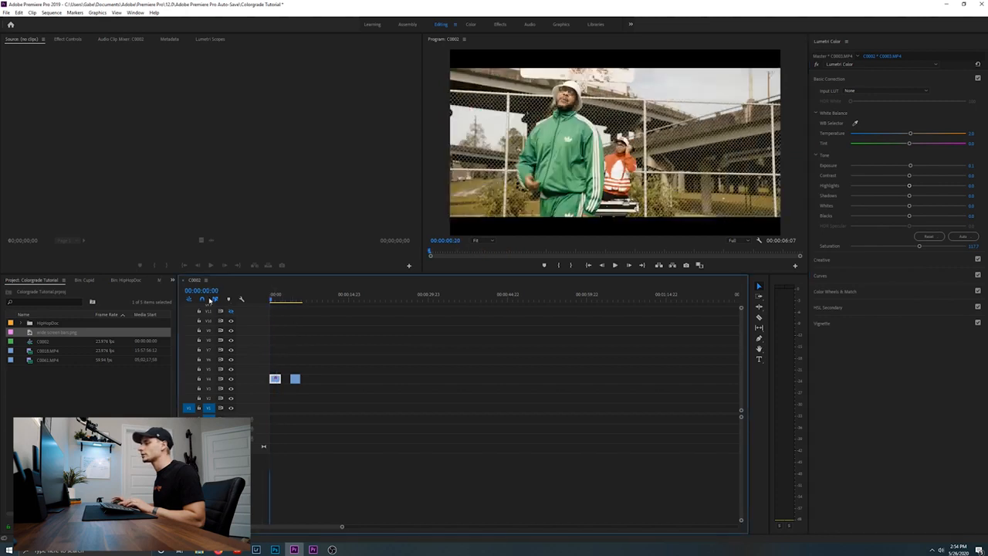
key(space)
key(space)
key(Home)
key(space)
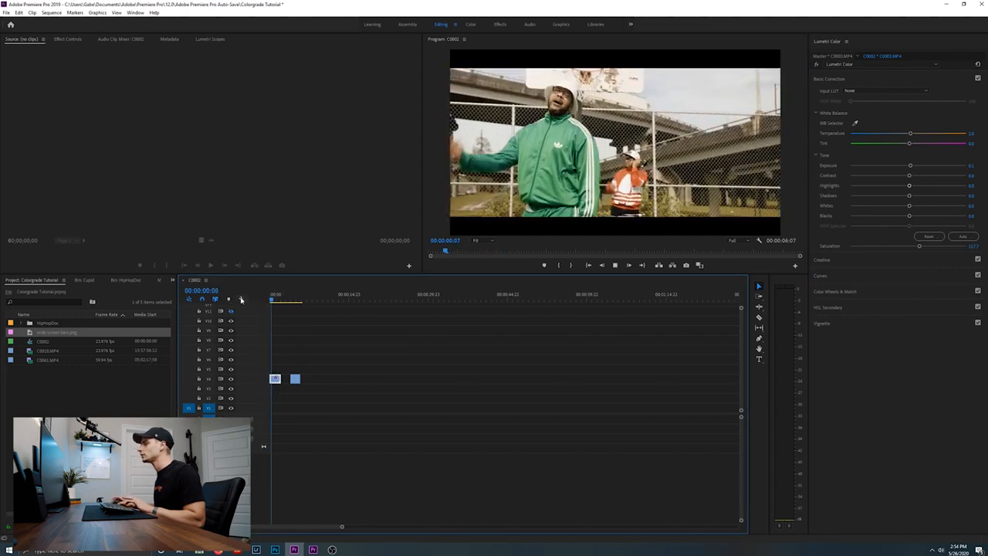
key(space)
key(space)
key(space)
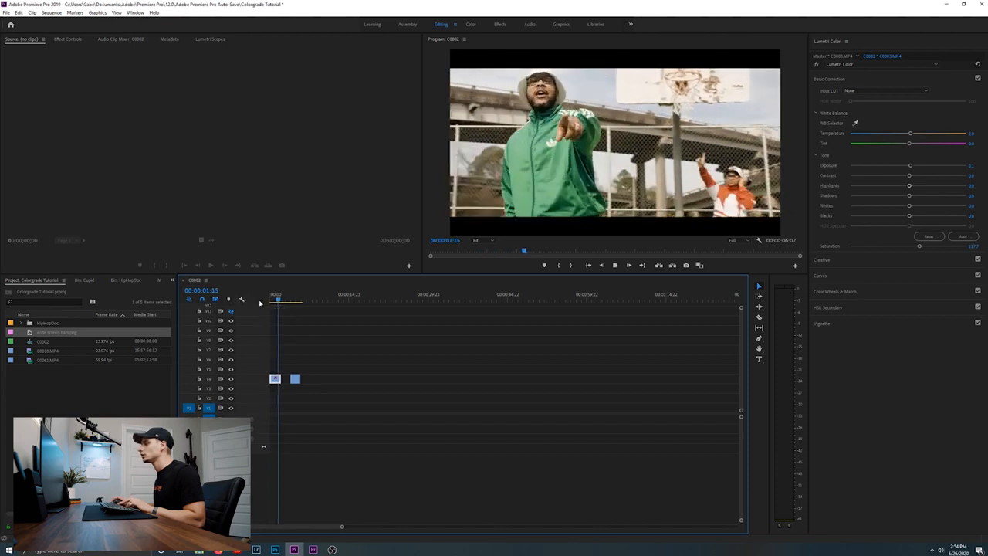
Raise the luminance slider of the Highlights color wheel slightly to brighten the highlights
click(836, 292)
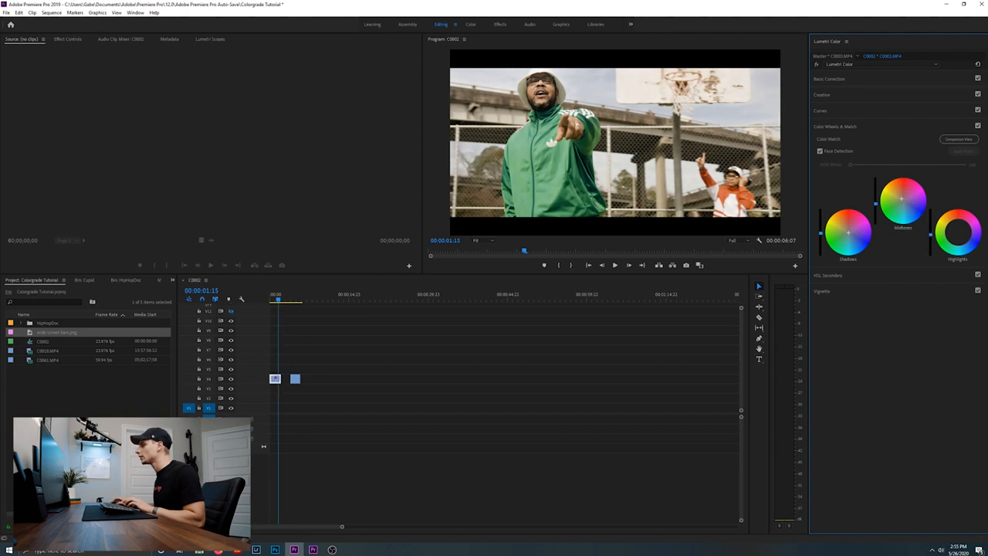
mouse_move(930, 236)
mouse_down()
mouse_move(930, 246)
mouse_move(930, 230)
mouse_up()
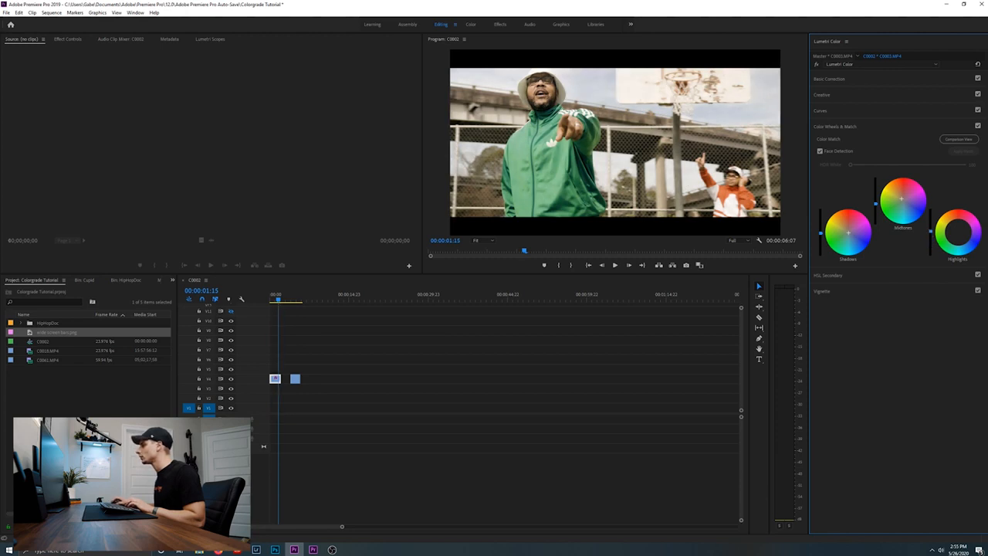
click(845, 275)
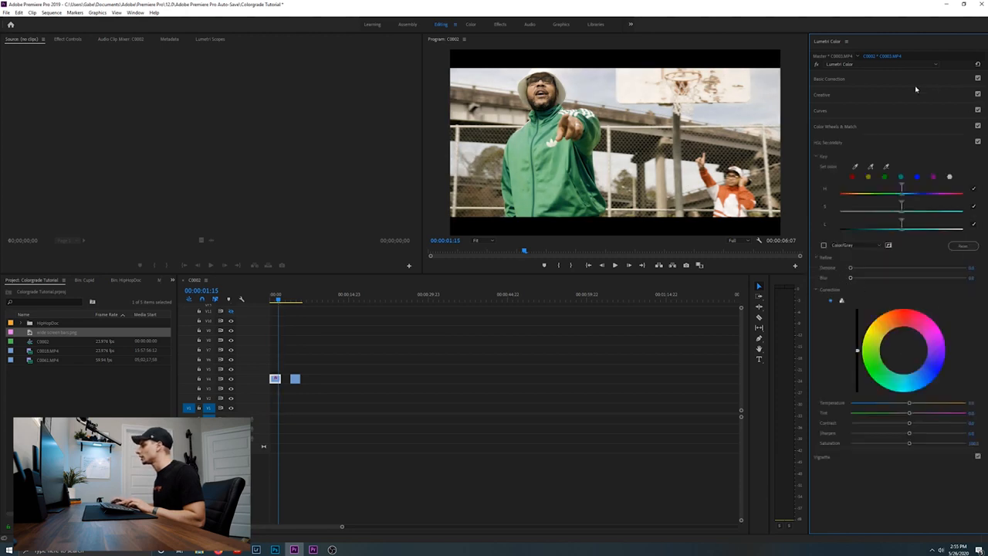
click(856, 114)
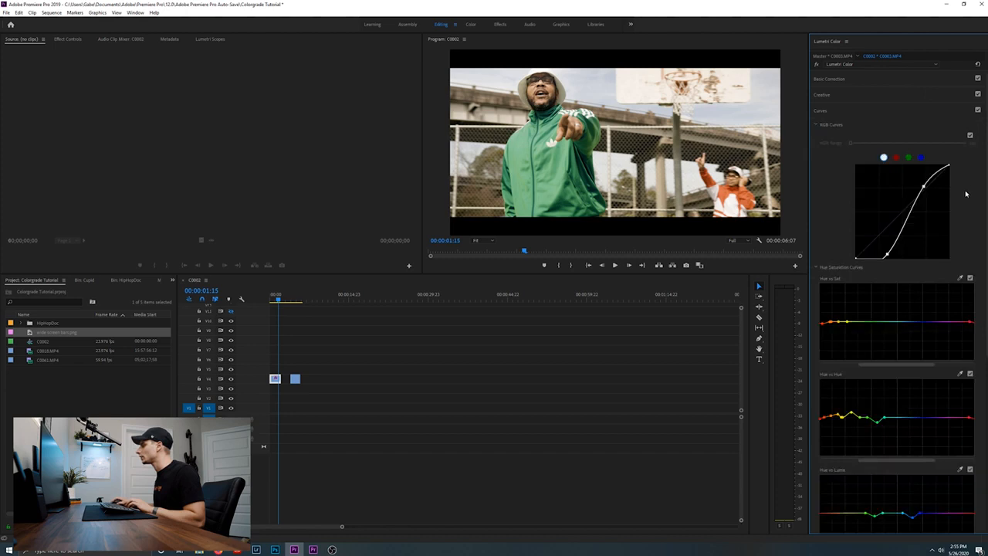
drag(985, 197, 985, 205)
click(896, 146)
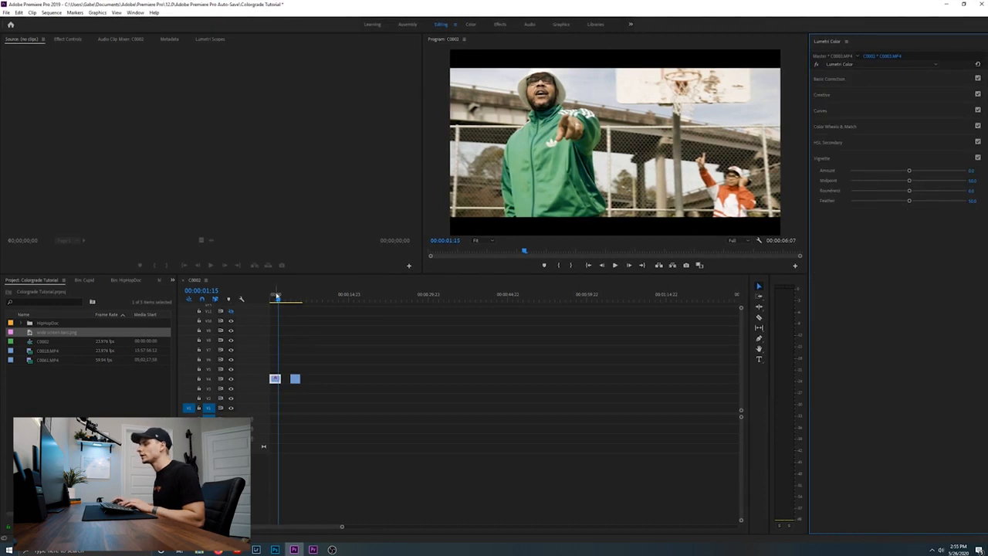
Play the opening of the clip to review the grade and return the playhead to the start
click(273, 296)
key(space)
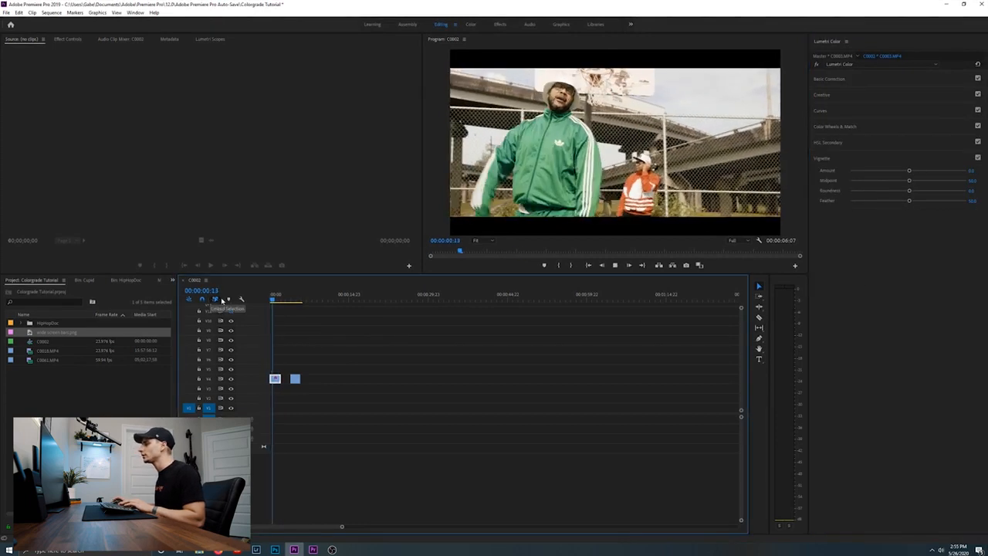
key(space)
drag(274, 301, 270, 301)
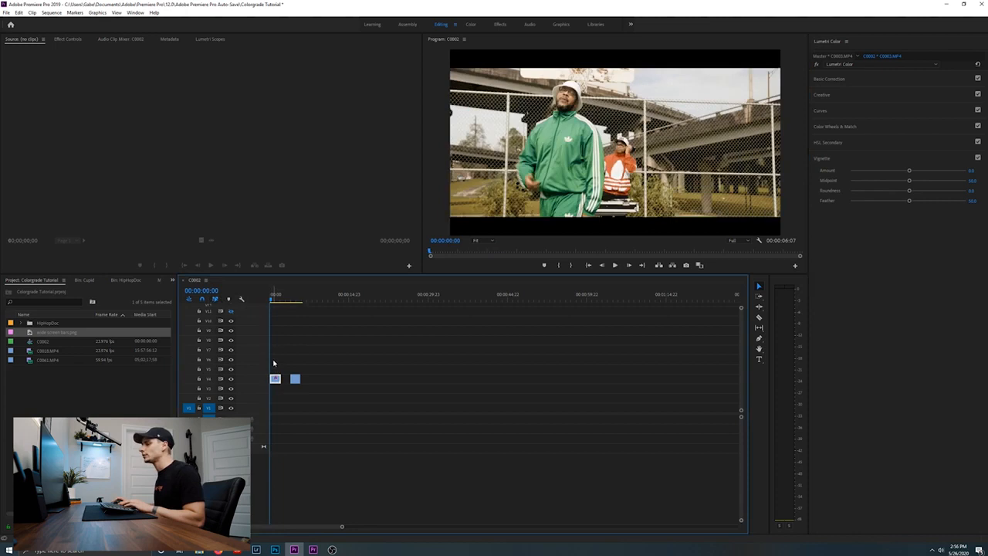
Lower Highlights in Basic Correction to about -14 and play the clip to check the sky
click(877, 79)
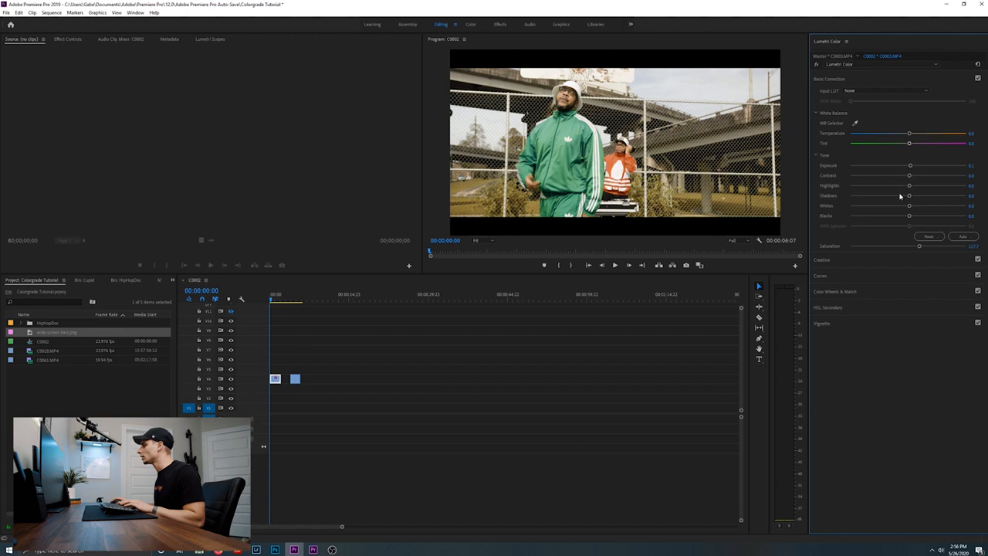
drag(906, 186, 901, 187)
key(space)
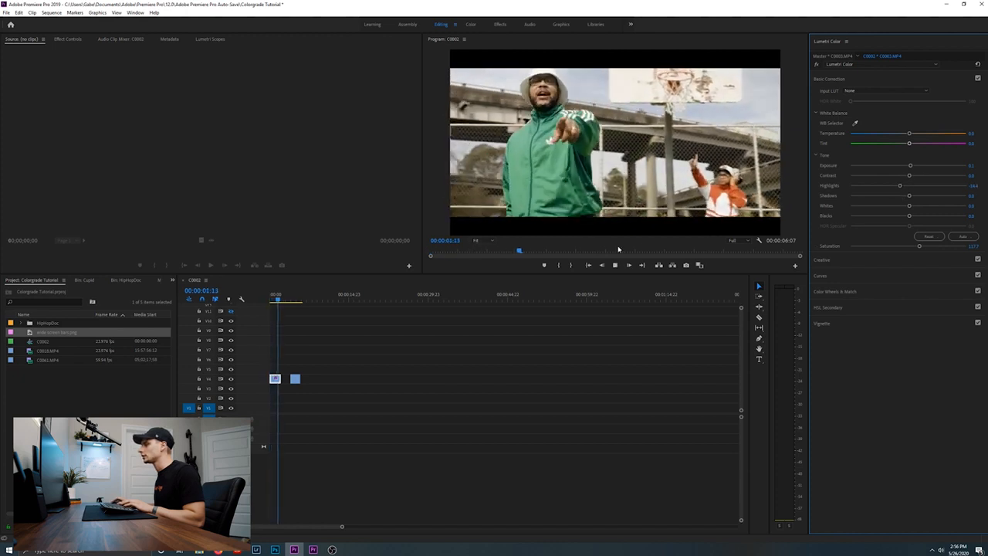
key(space)
drag(287, 297, 247, 303)
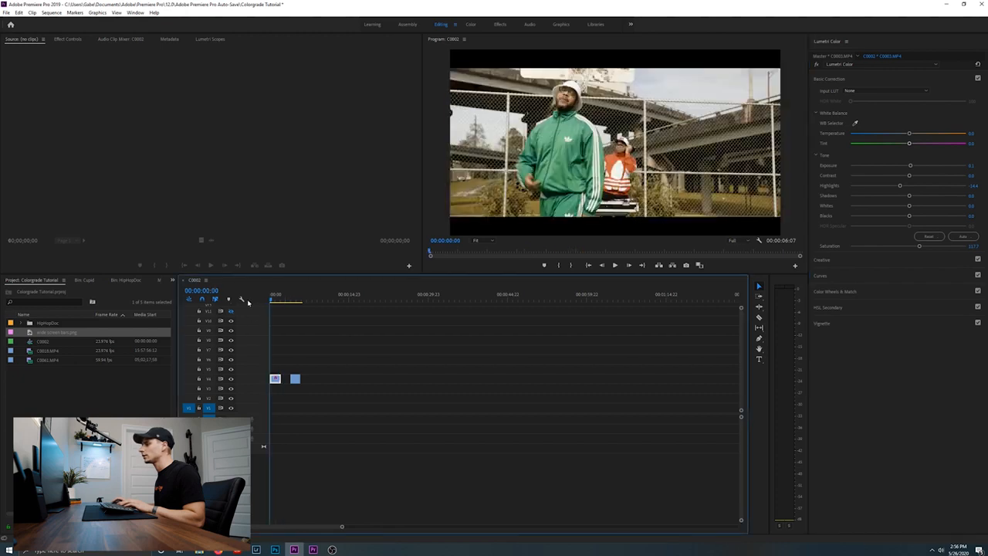
Extend the first clip's end to the start of the second clip and play it back from the beginning
click(286, 383)
drag(282, 379, 292, 380)
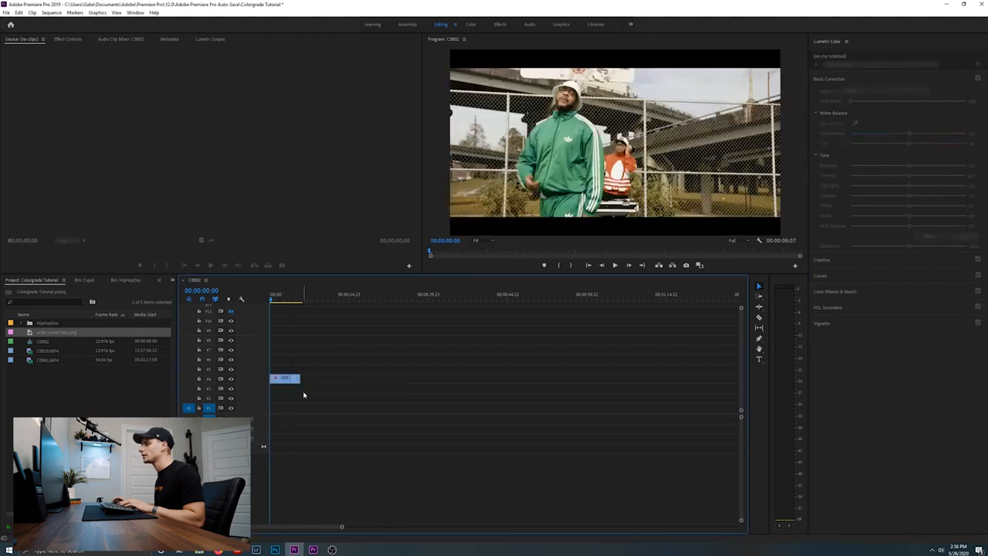
key(space)
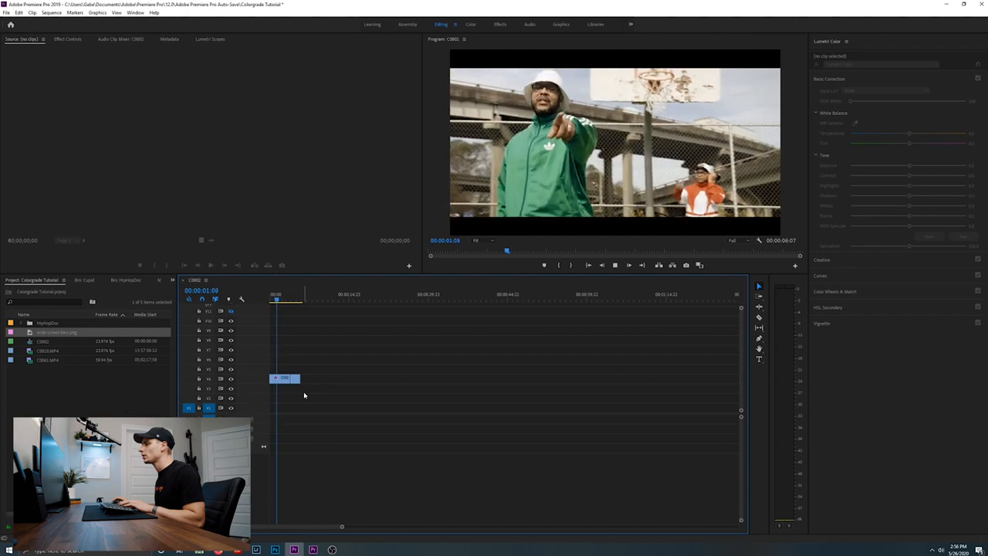
key(space)
drag(280, 298, 240, 297)
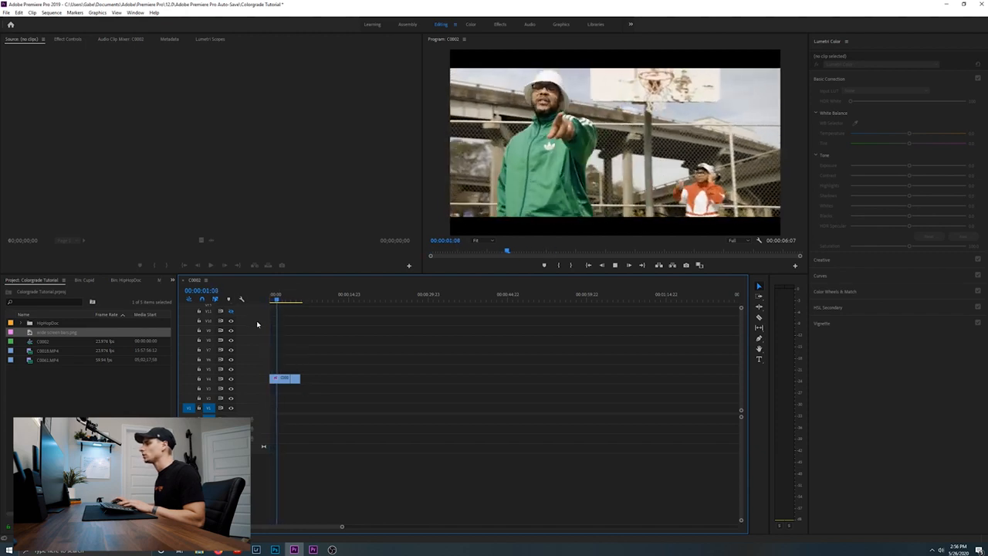
key(space)
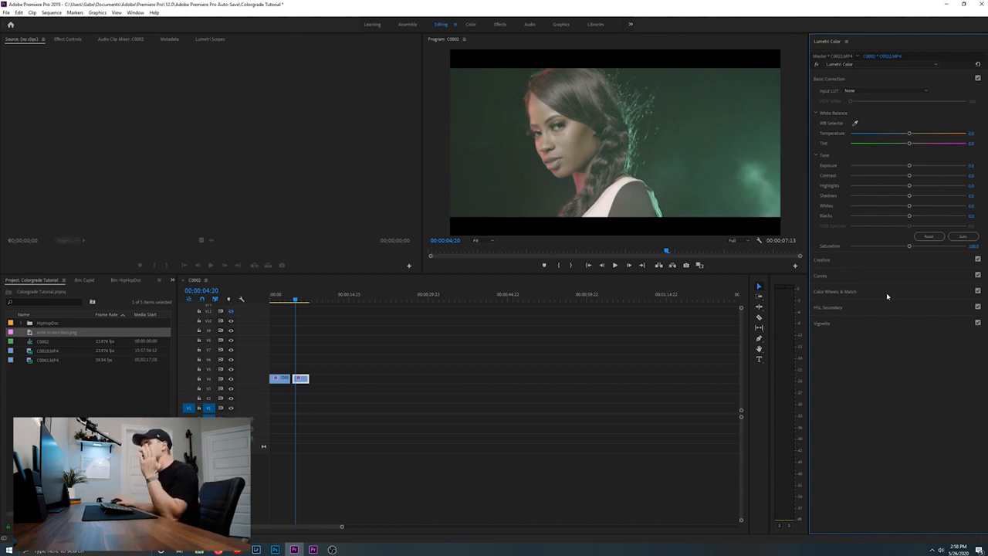
Shape the green-lit portrait clip's white RGB curve into an S-curve and raise its Saturation to about 114
click(870, 275)
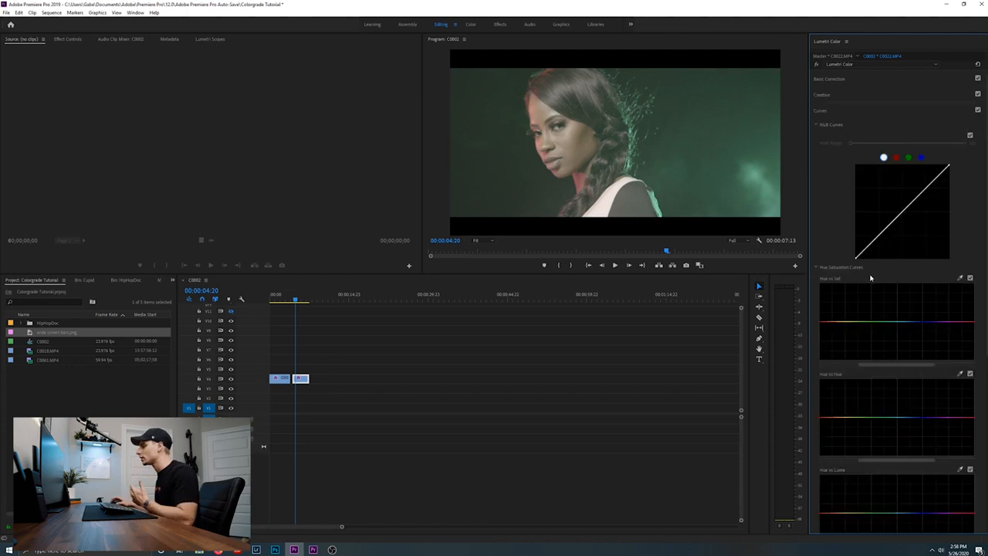
click(879, 235)
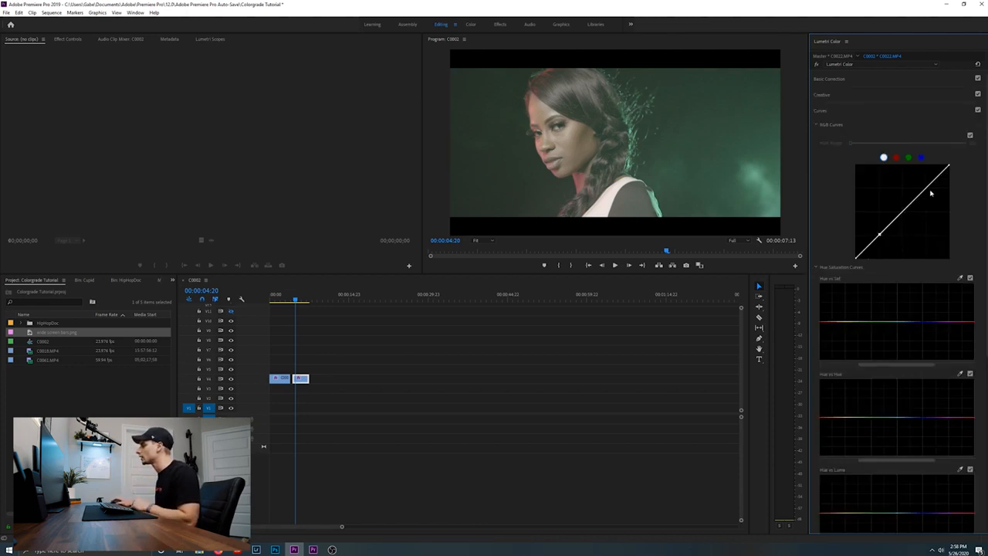
drag(881, 240, 888, 250)
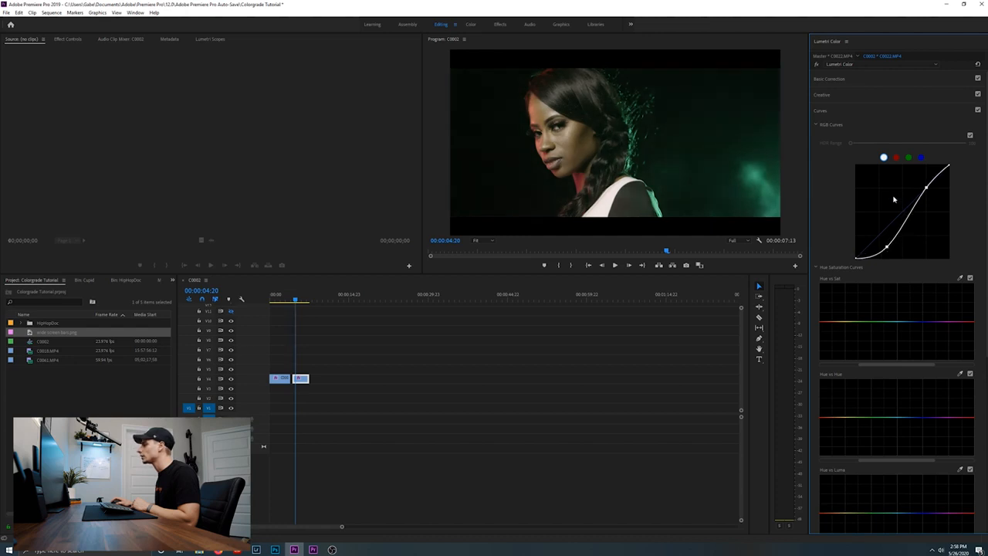
click(873, 80)
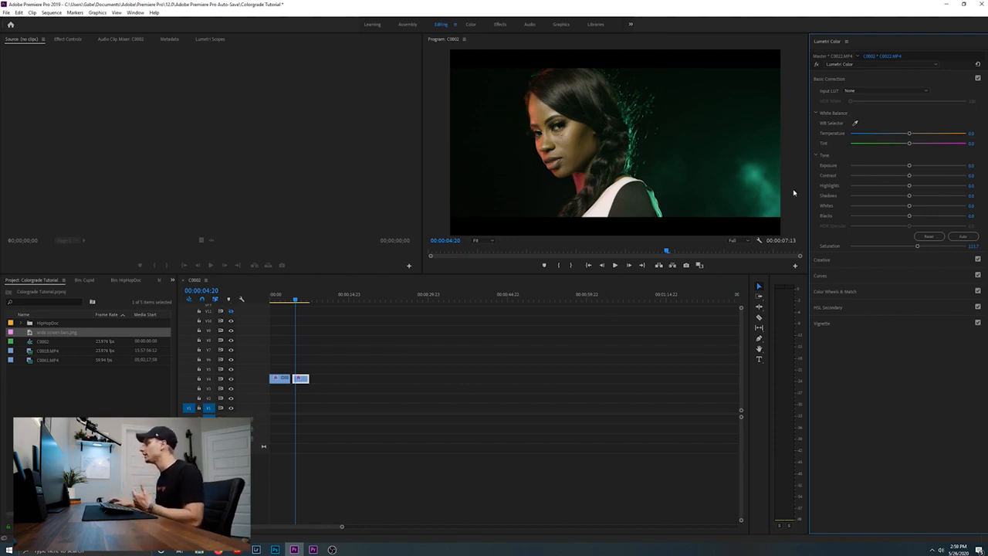
Try a slight tint on the portrait clip's midtones with the Midtones color wheel
click(889, 279)
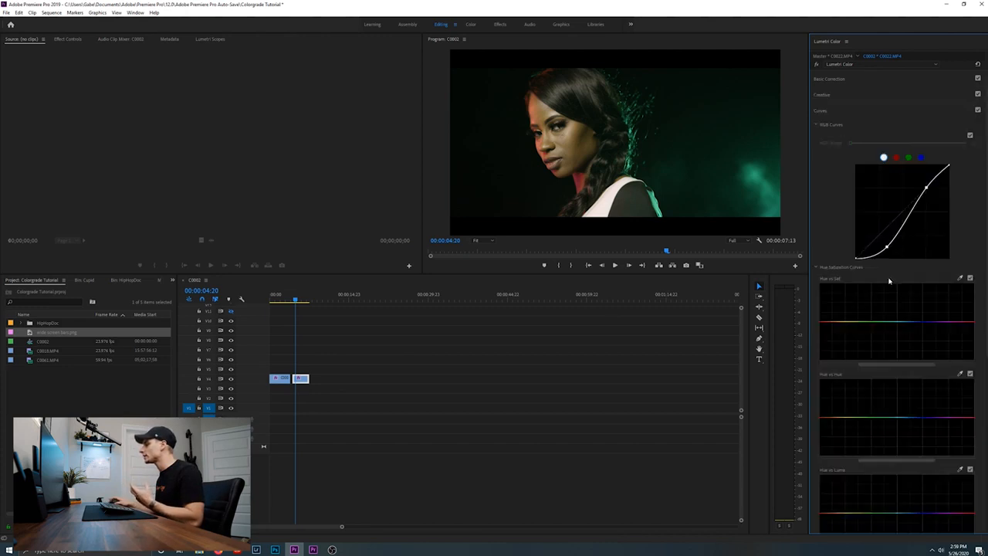
scroll(926, 347, down, 5)
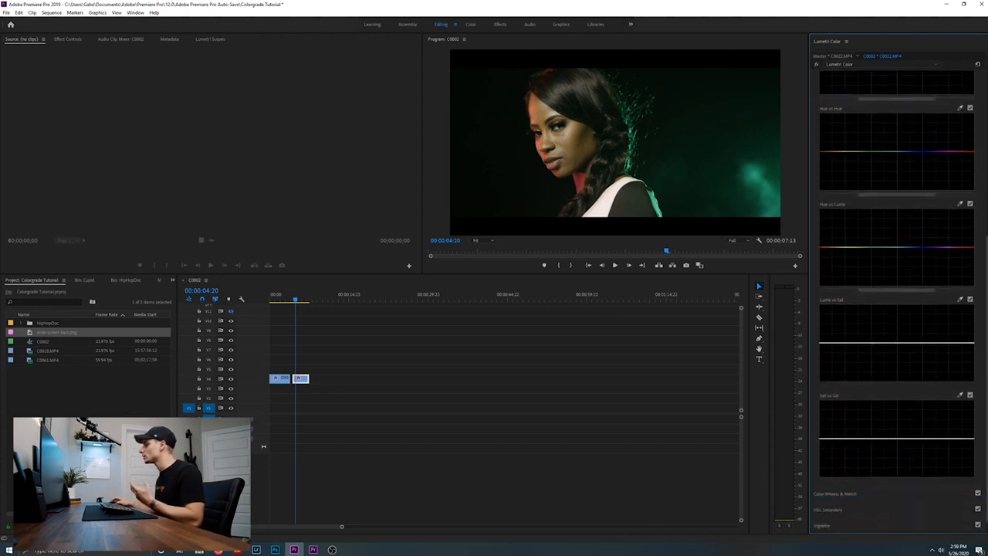
click(862, 476)
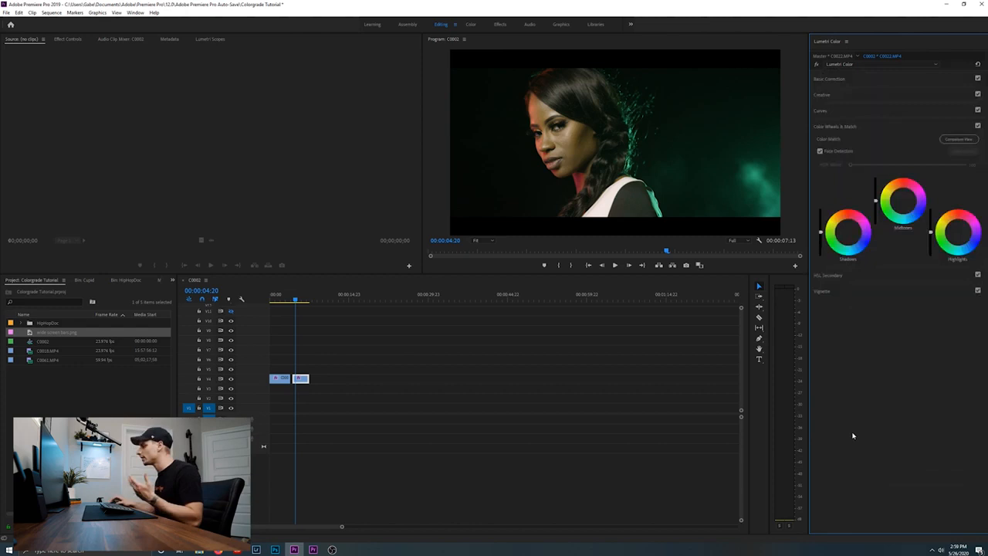
click(903, 201)
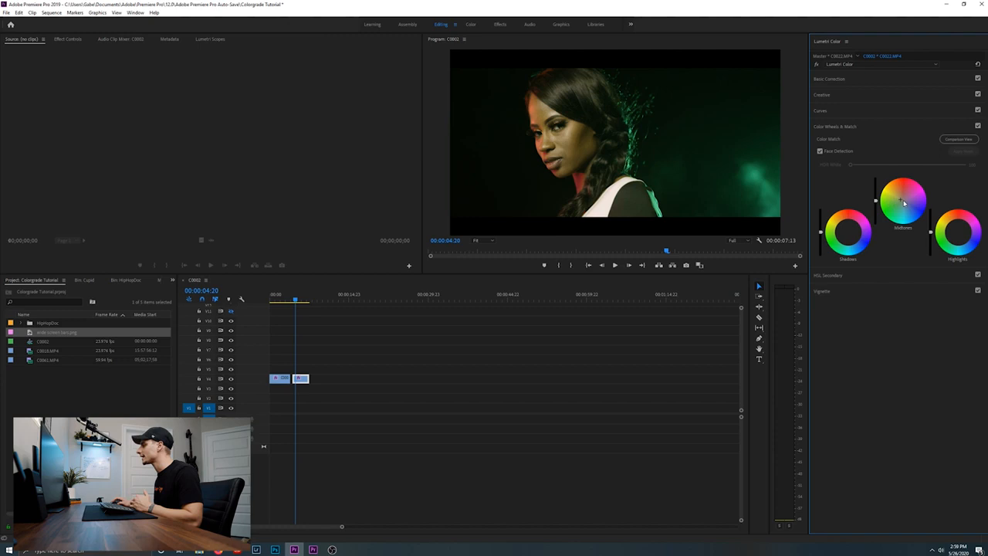
Sample the skin tone for the Hue vs Hue curve and raise its orange-yellow point slightly to shift the skin hue
click(869, 112)
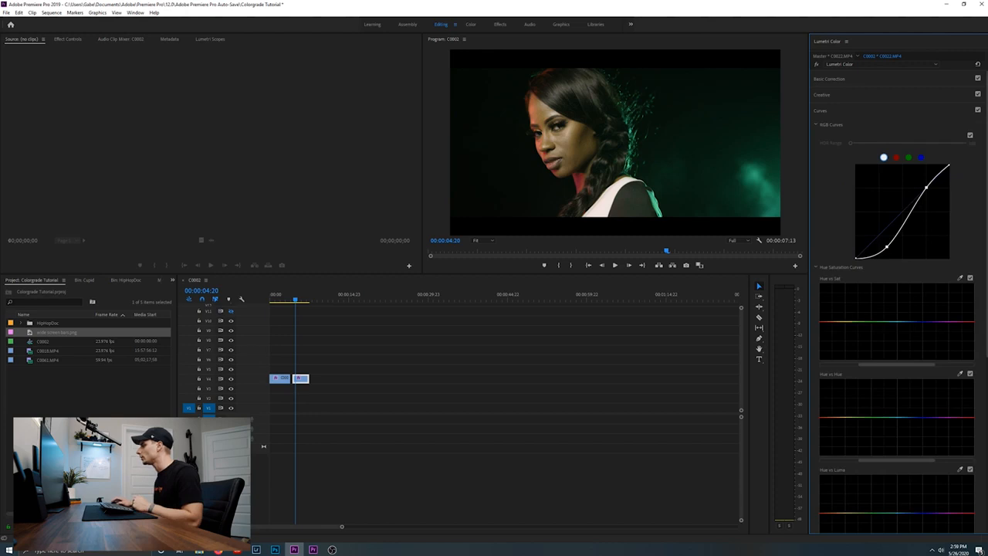
scroll(869, 112, down, 1)
scroll(895, 231, down, 1)
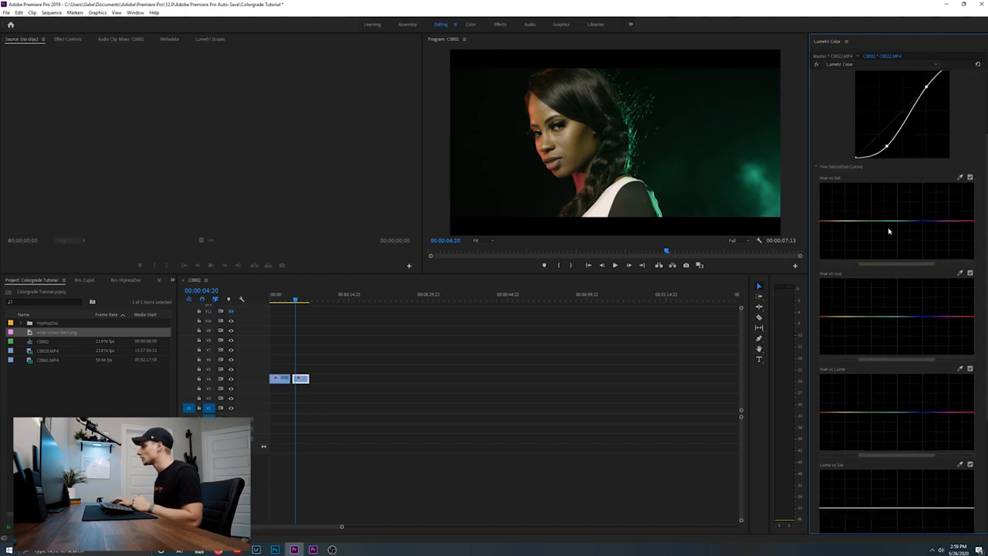
click(960, 274)
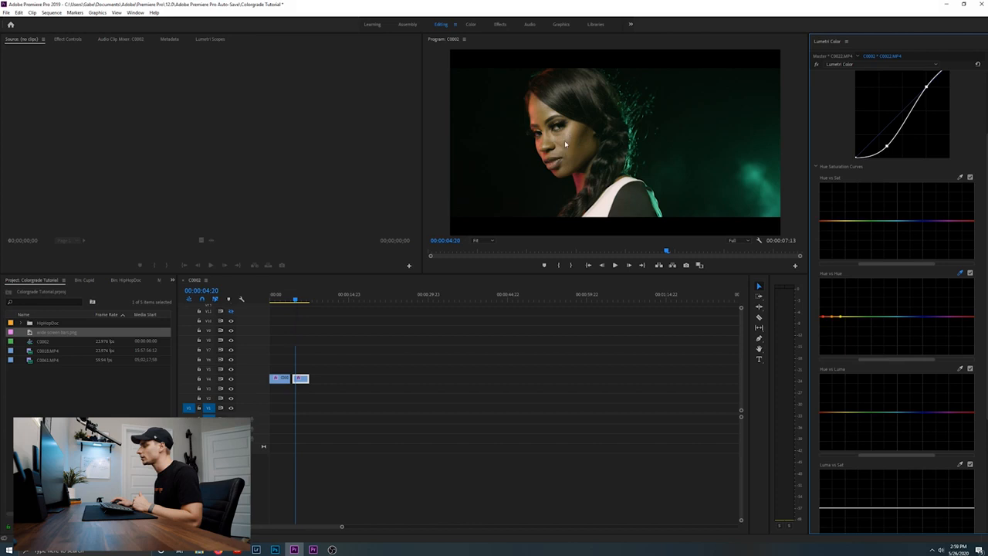
click(832, 317)
drag(834, 321, 837, 317)
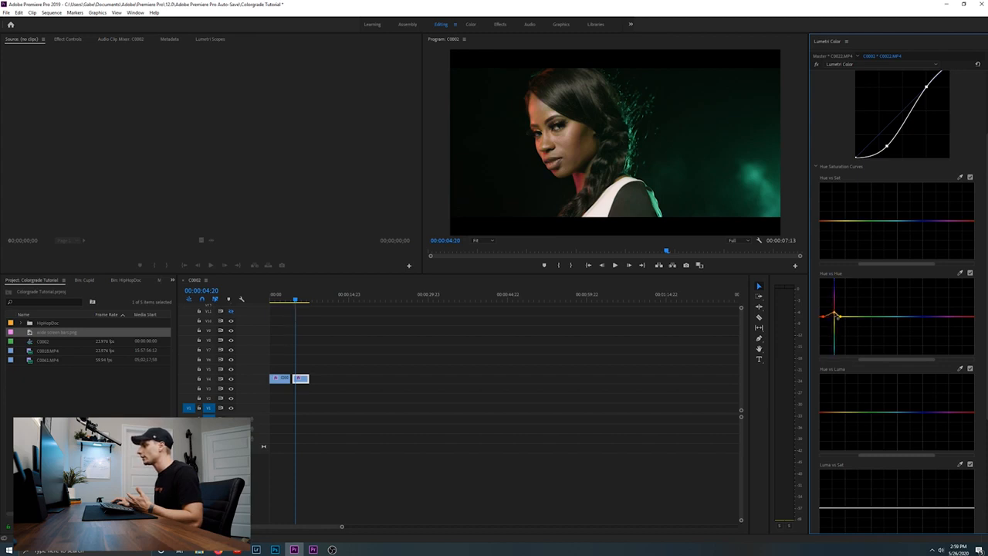
drag(837, 317, 839, 316)
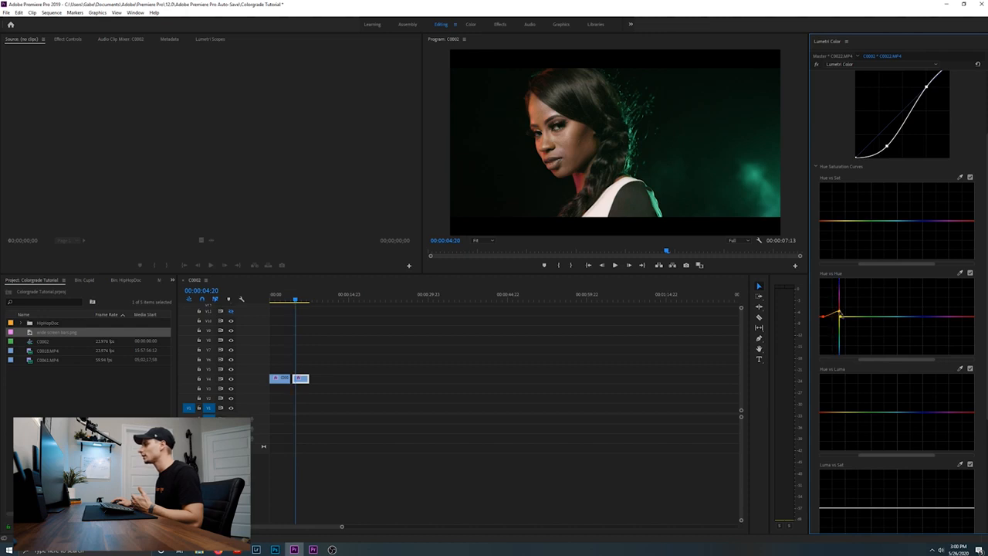
Sample the skin on the face for the Hue vs Sat curve and raise its orange point slightly
click(959, 178)
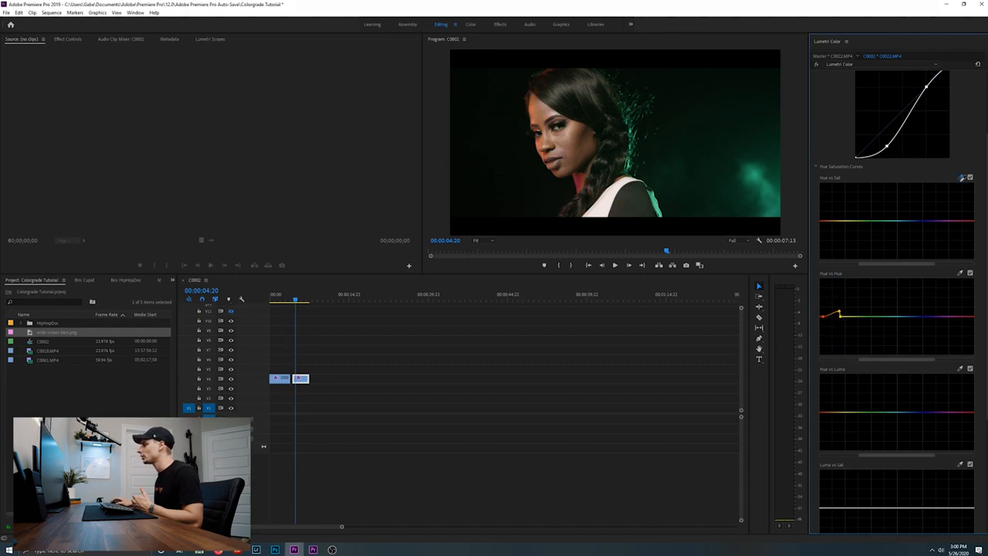
click(565, 136)
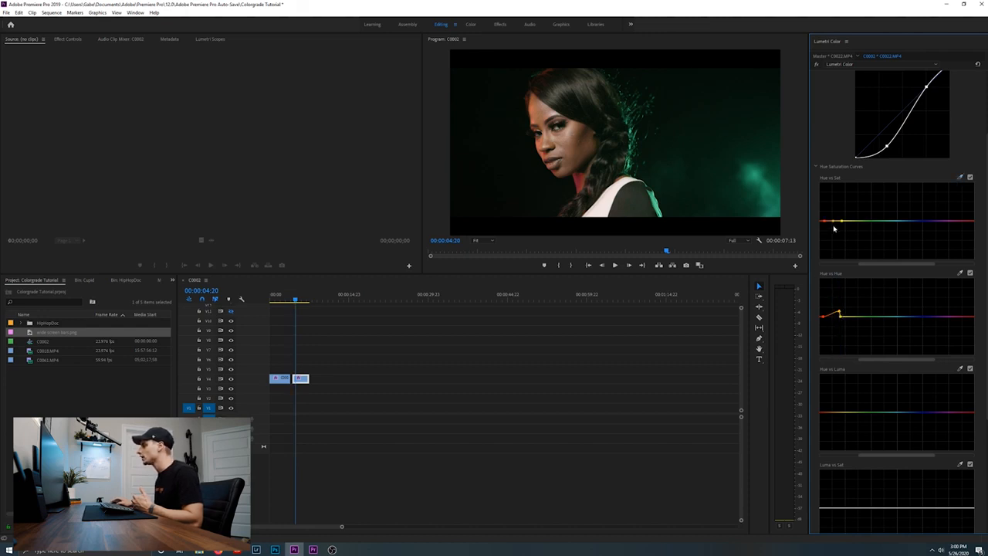
mouse_move(832, 222)
mouse_down()
mouse_move(832, 193)
mouse_move(832, 217)
mouse_up()
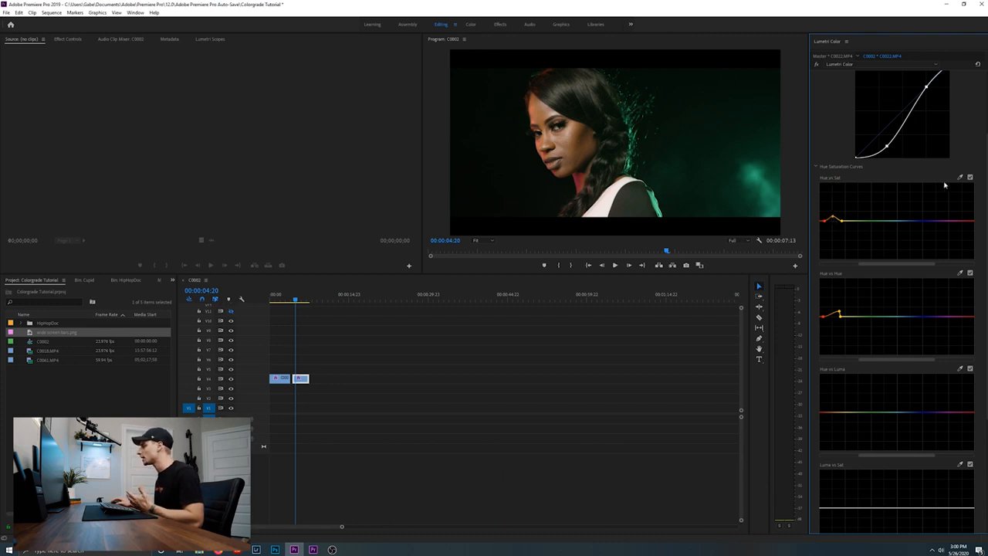
Sample the reds for the hue curves, raising them slightly in Hue vs Sat and lowering them slightly in Hue vs Hue
click(960, 368)
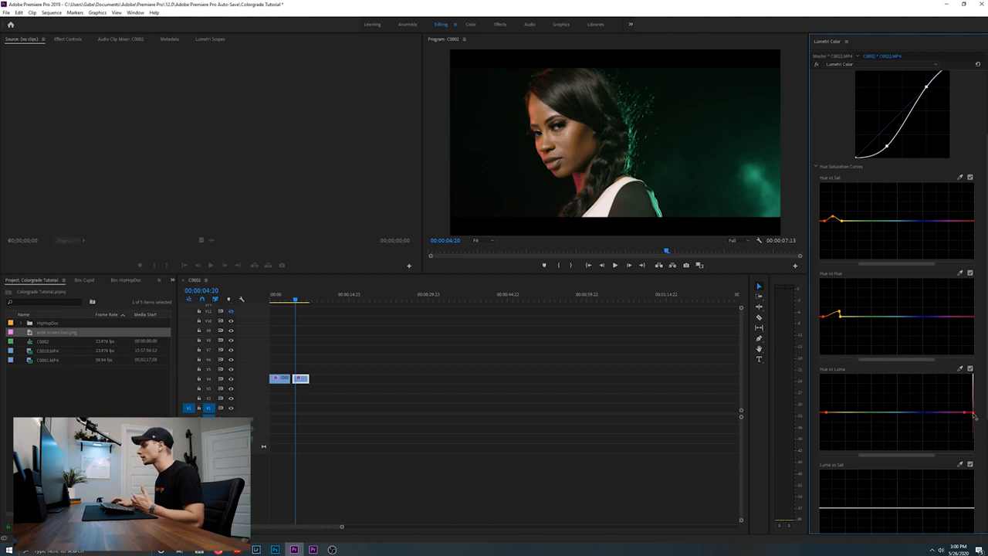
mouse_move(973, 412)
mouse_down()
mouse_move(973, 424)
mouse_move(969, 396)
mouse_move(973, 412)
mouse_up()
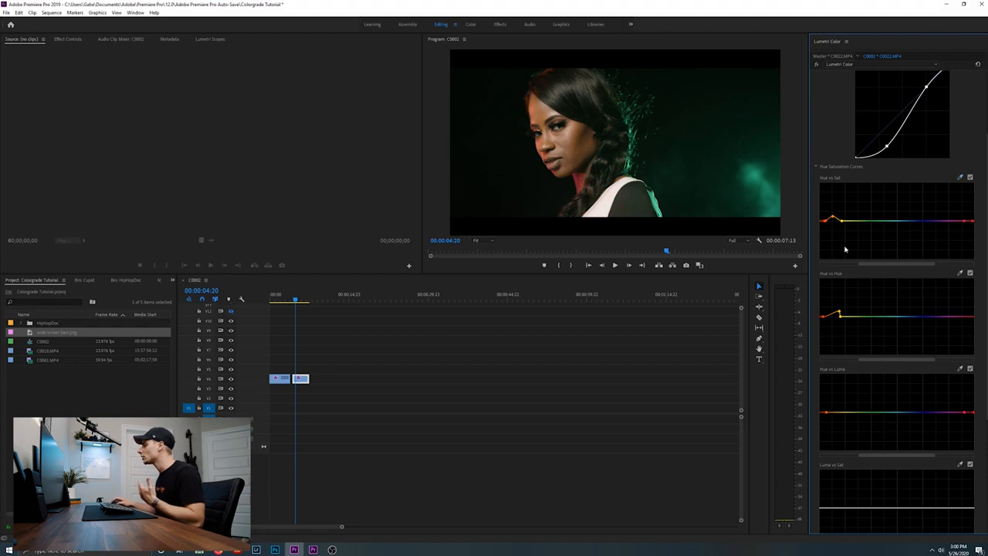
click(971, 222)
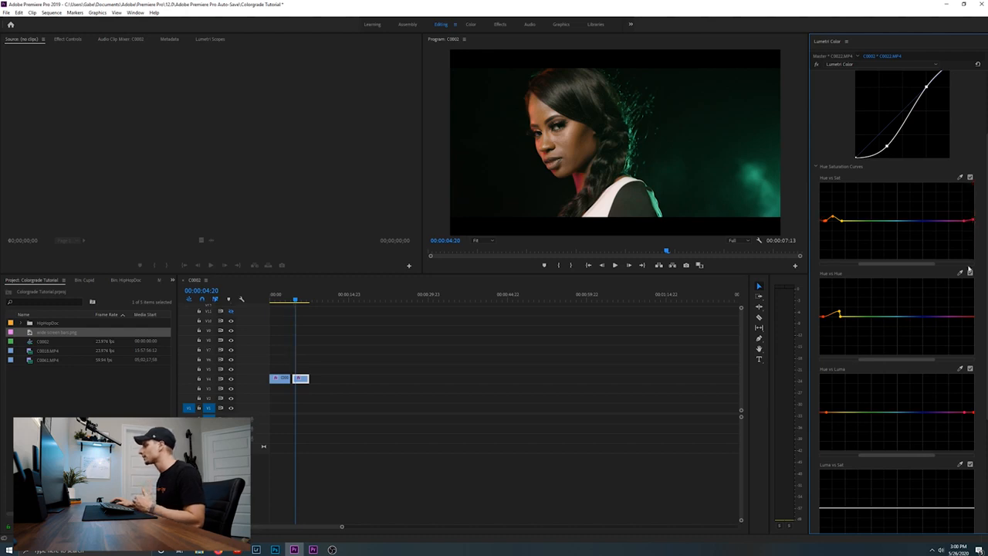
click(959, 272)
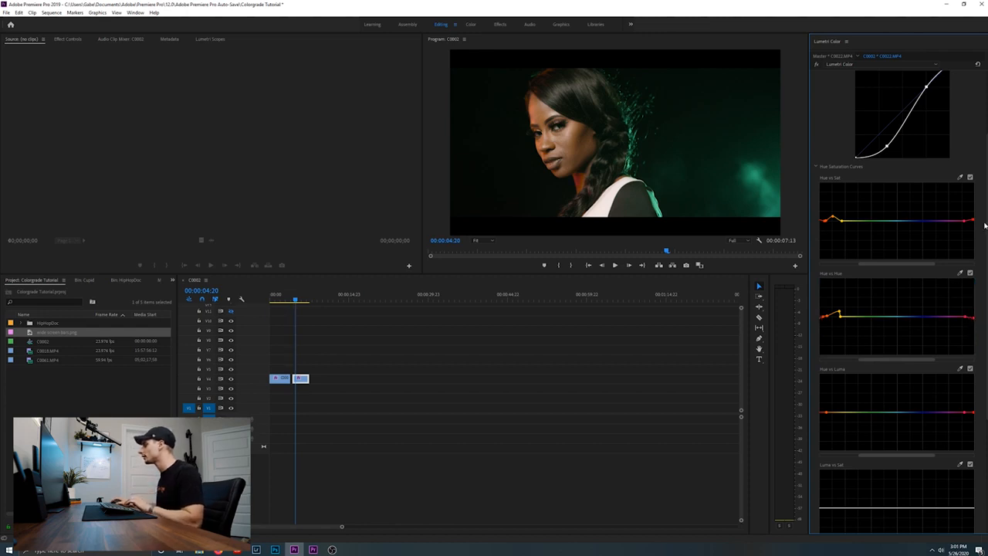
Sample the teal background glow for the Hue vs Hue curve and raise its point slightly to make it greener
click(960, 272)
click(748, 159)
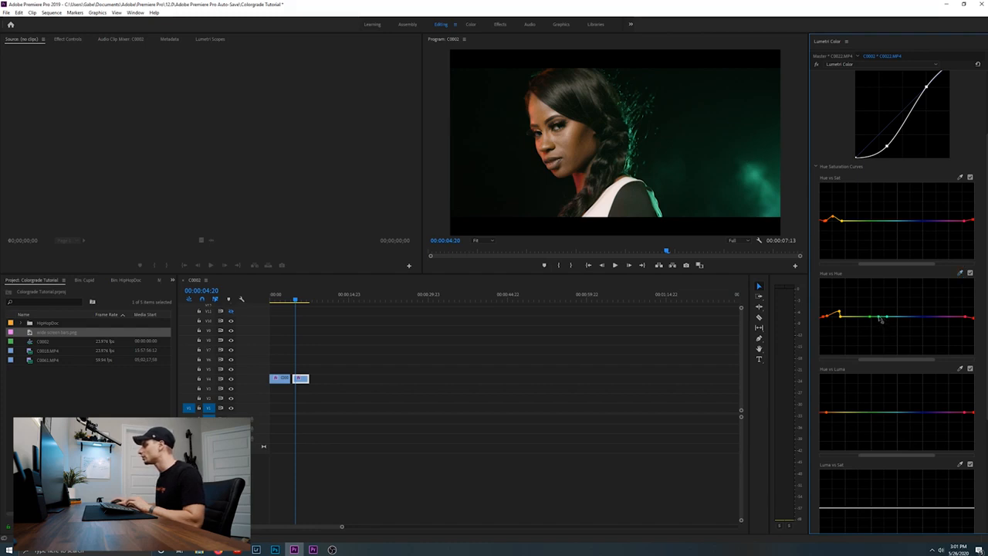
drag(879, 319, 886, 316)
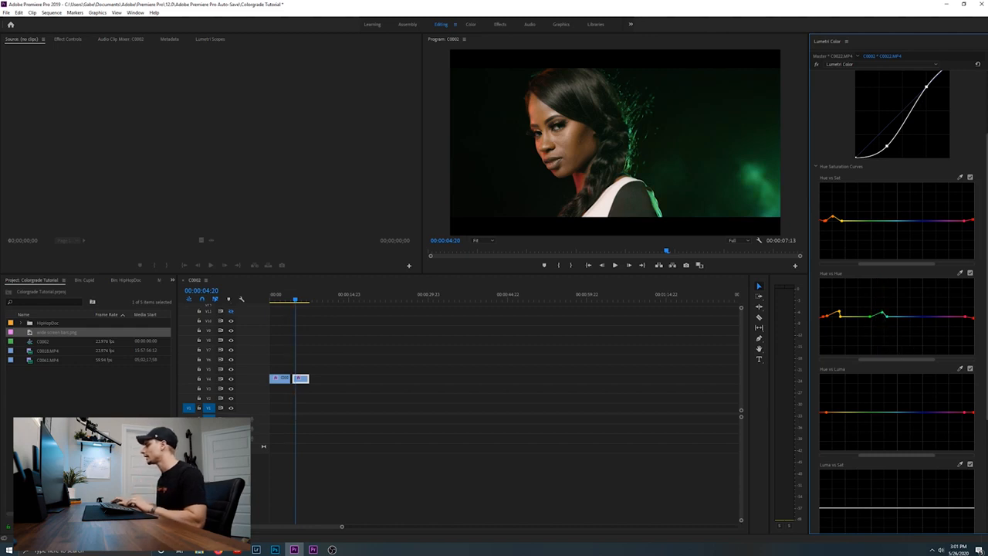
Raise Exposure in Basic Correction to 0.1
scroll(875, 89, up, 3)
click(871, 80)
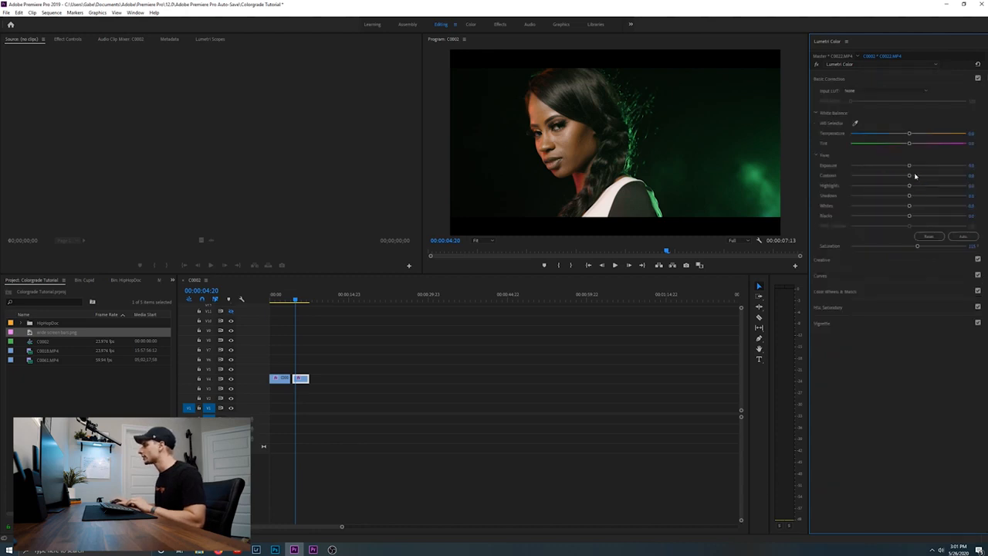
drag(909, 165, 912, 167)
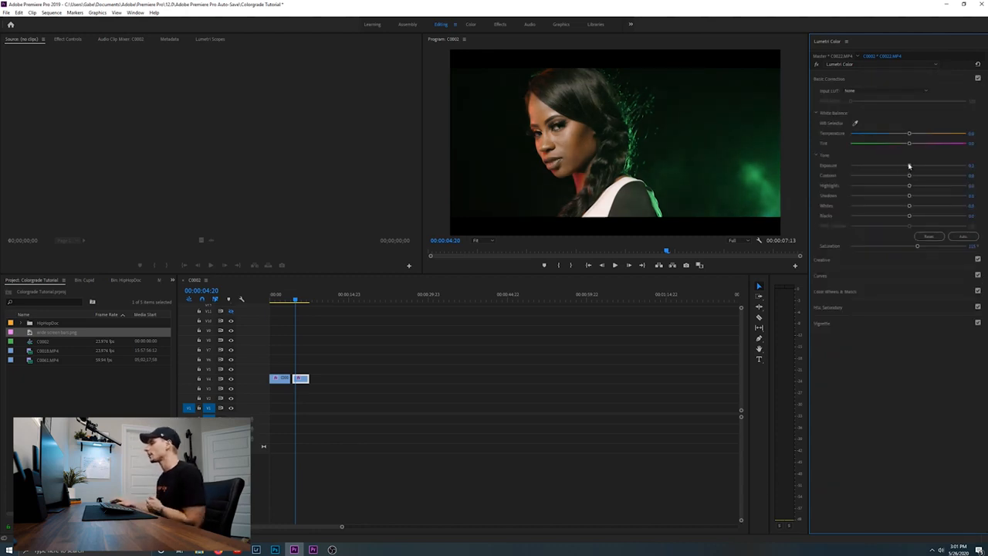
click(557, 159)
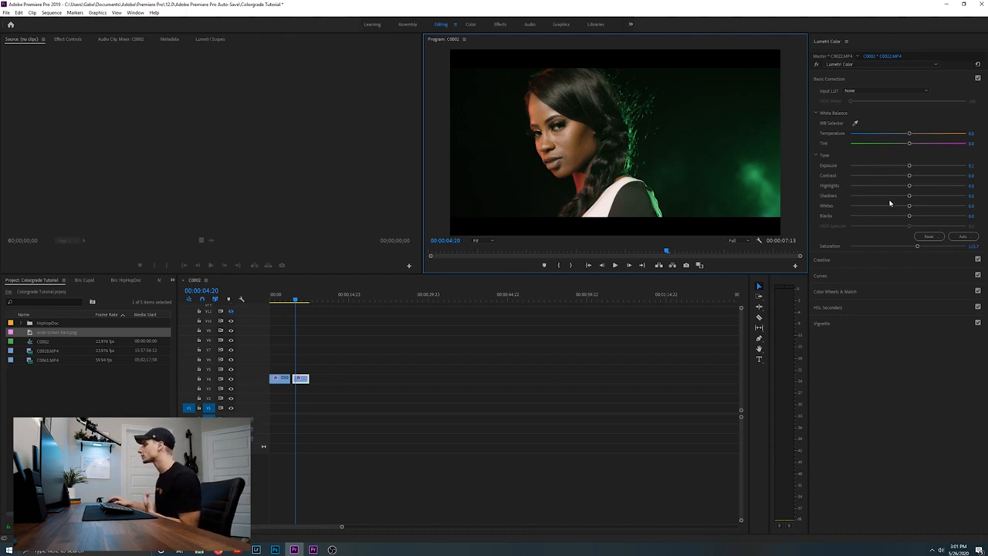
Cool the white balance by setting Temperature to -3 after trying -5
click(975, 133)
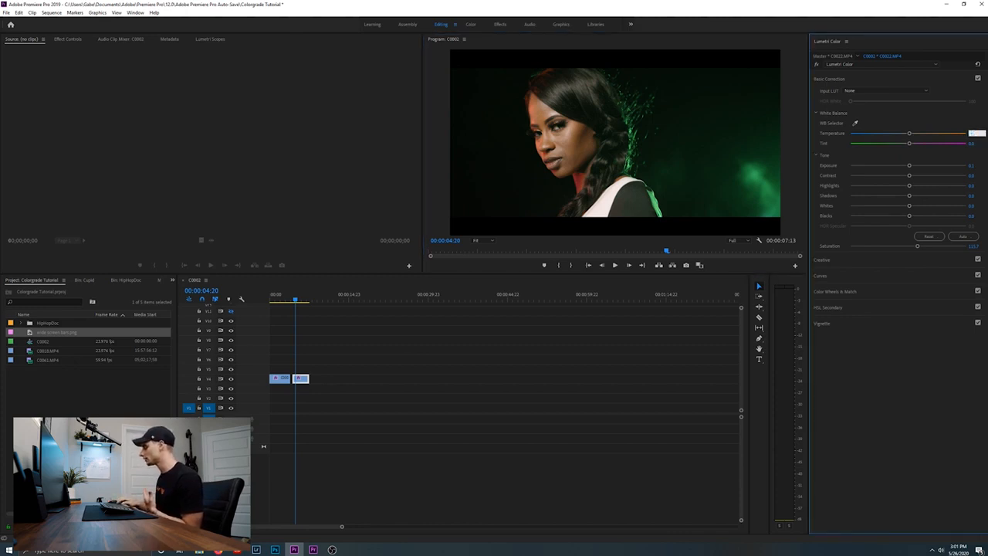
text(-5)
key(Return)
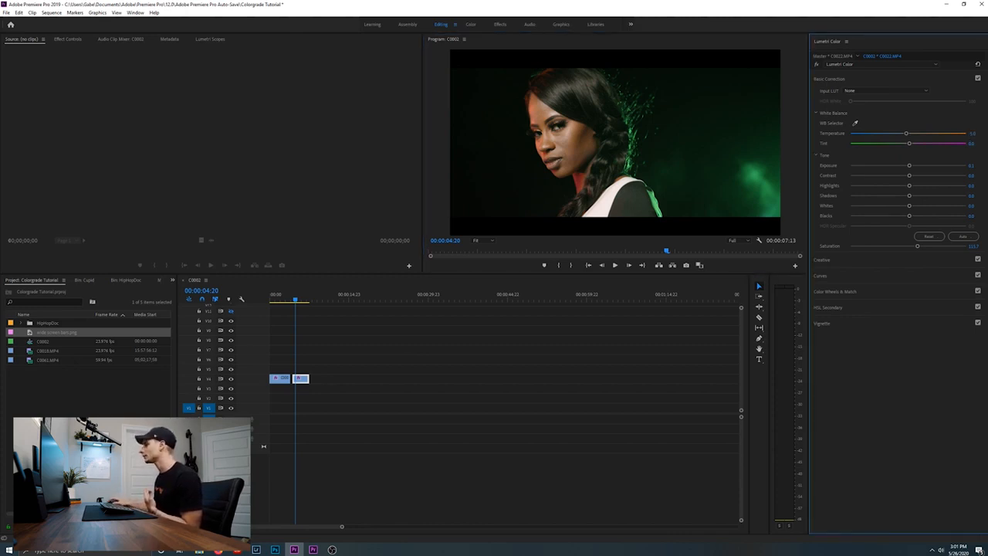
click(976, 133)
text(-3)
key(Return)
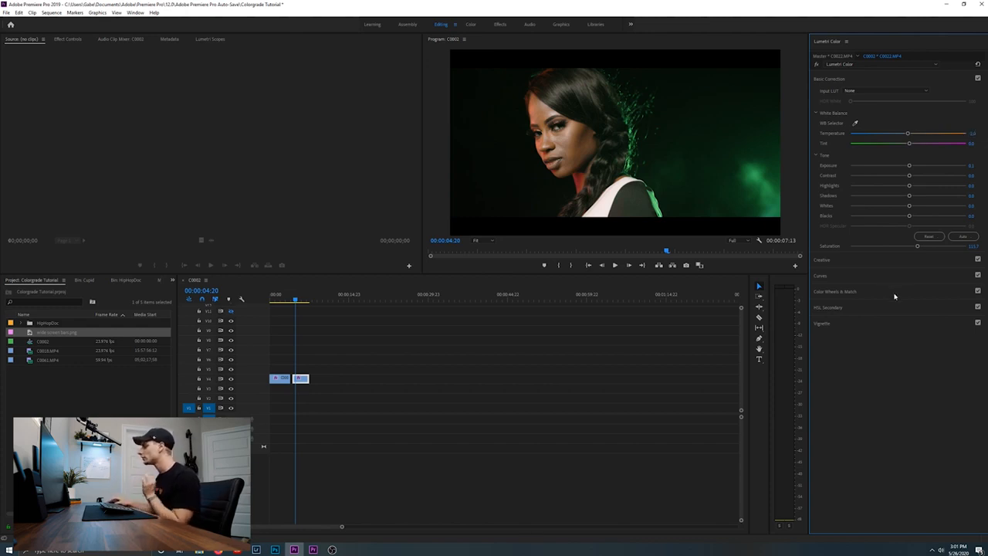
Darken the shadows slightly with the Shadows luminance slider and play the portrait clip back from its start to check the look
click(858, 291)
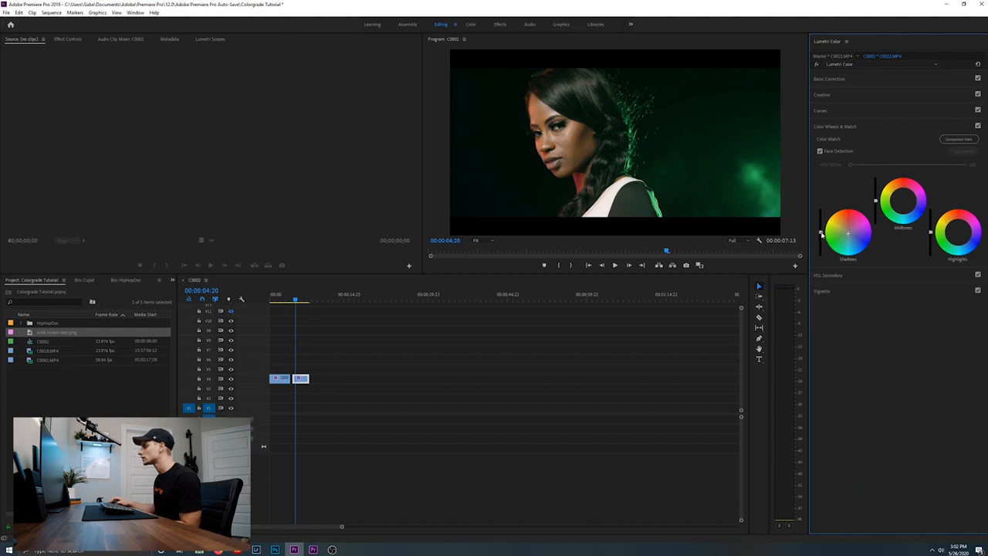
drag(820, 234, 821, 231)
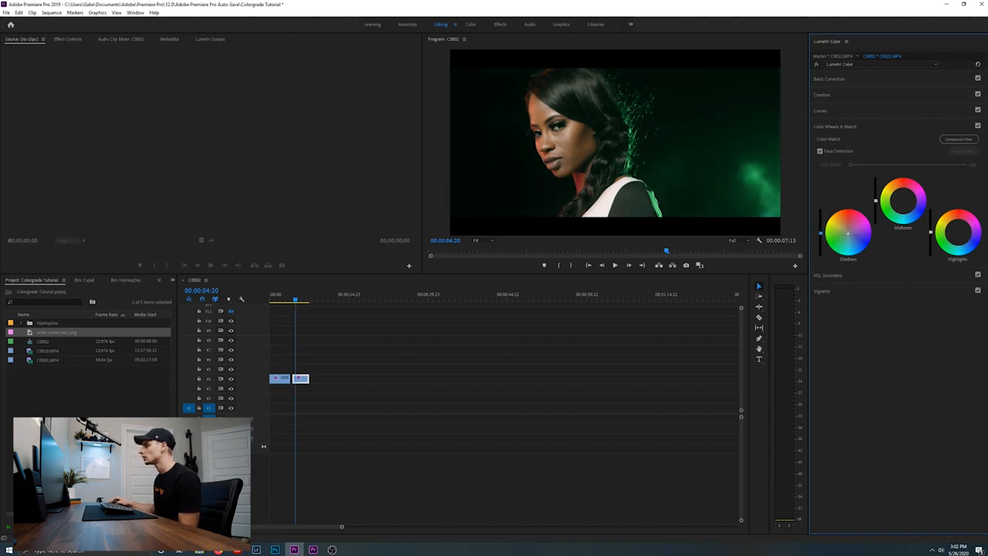
key(space)
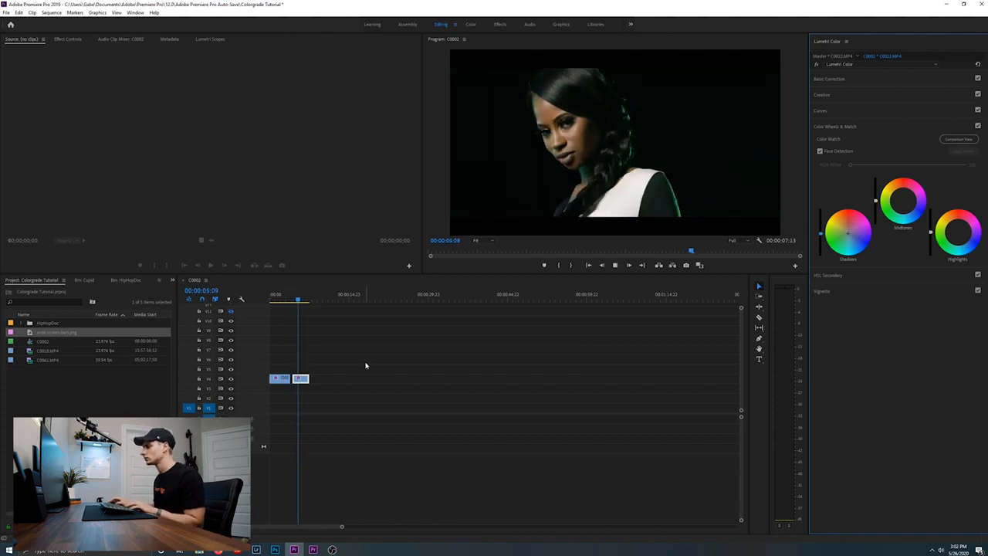
key(space)
click(294, 301)
key(space)
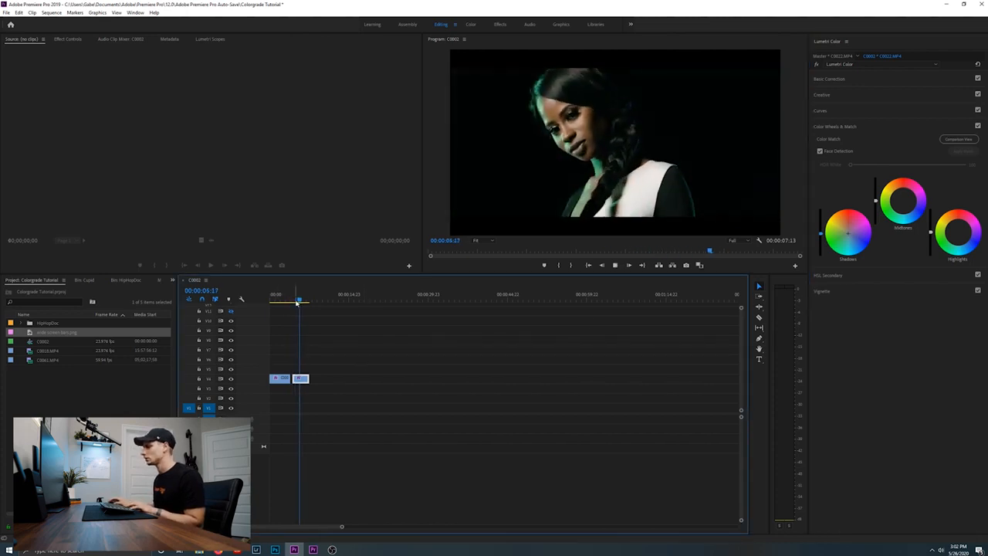
click(295, 298)
key(space)
click(294, 298)
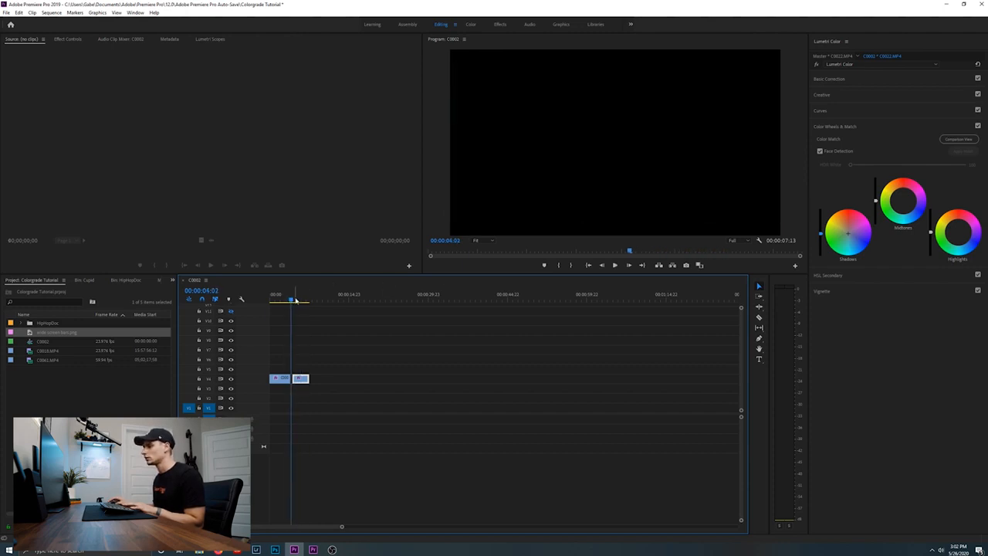
key(space)
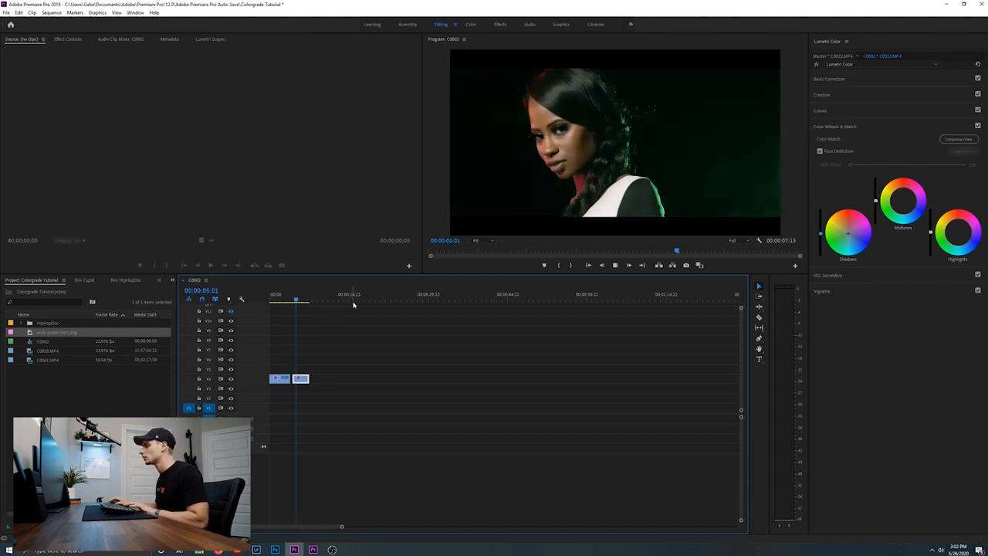
key(space)
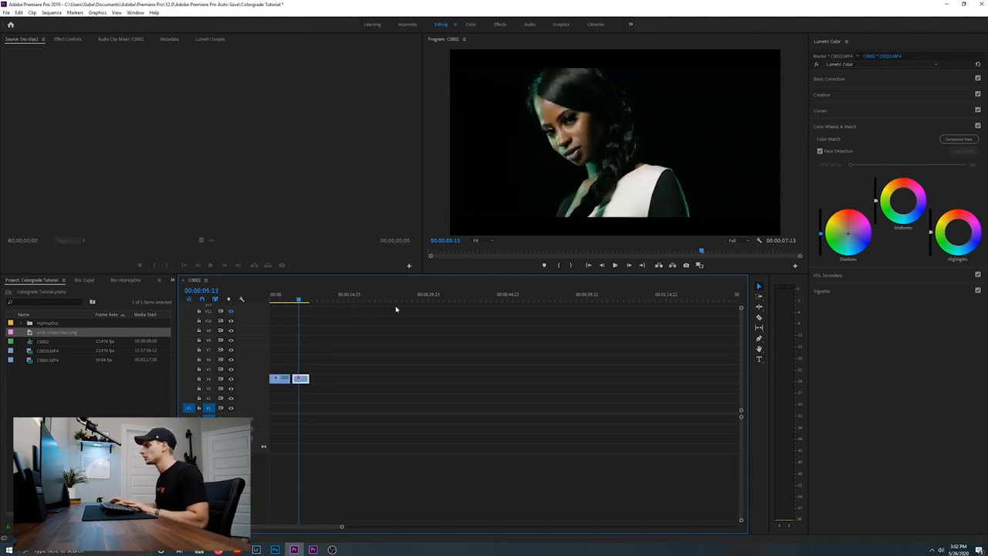
Fine-tune the midtones with the Midtones color wheel and its luminance slider
click(902, 200)
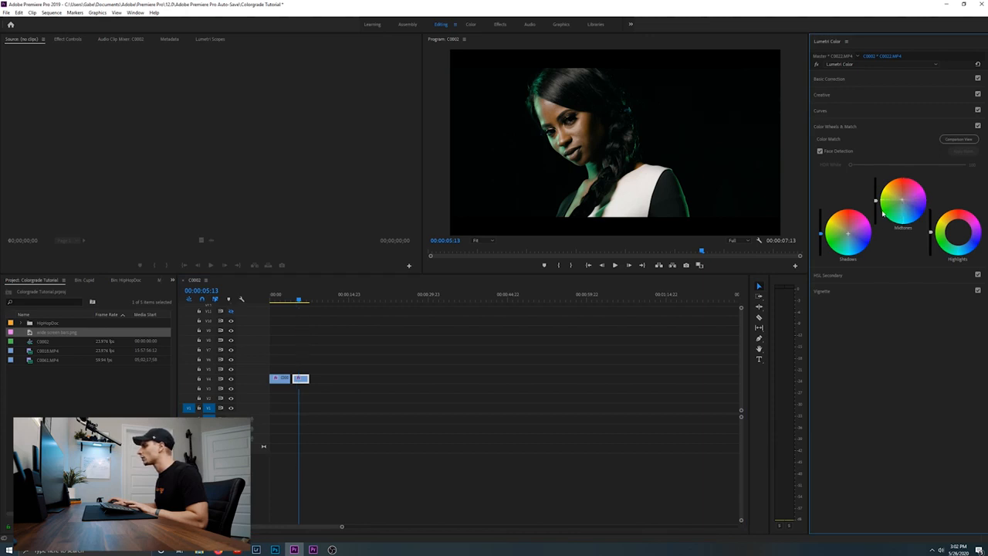
drag(875, 200, 876, 203)
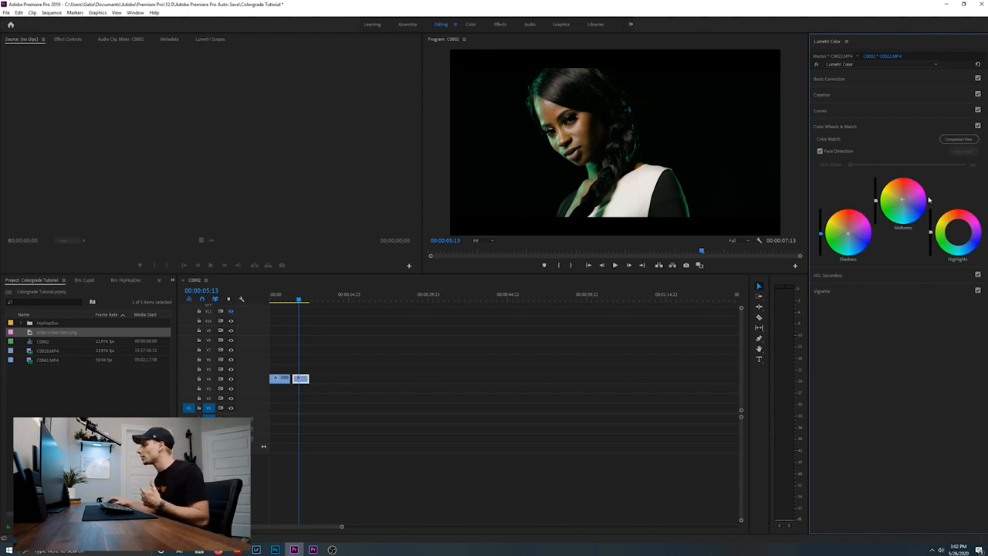
Extend the second clip's end to about 00:00:14:14 and play it back from its start
drag(309, 380, 378, 387)
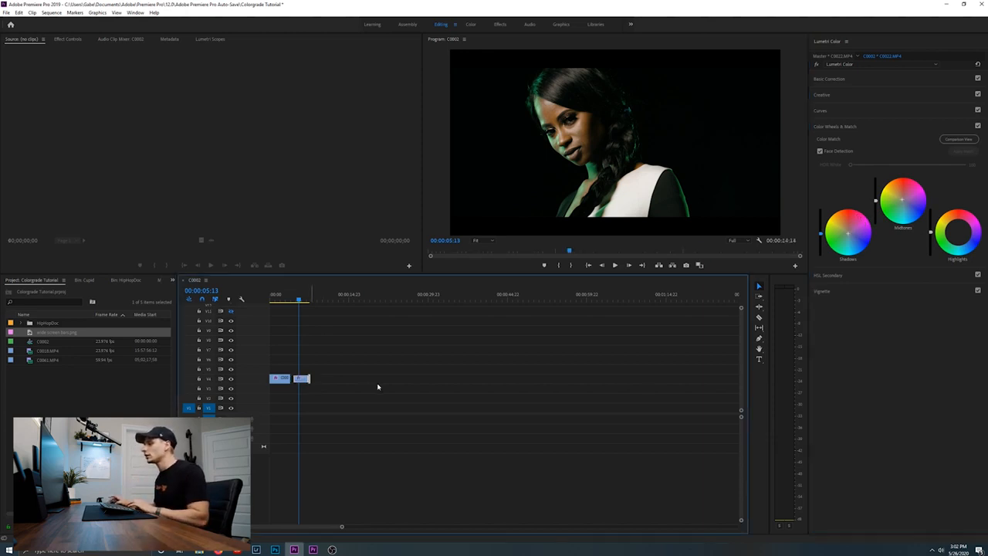
key(space)
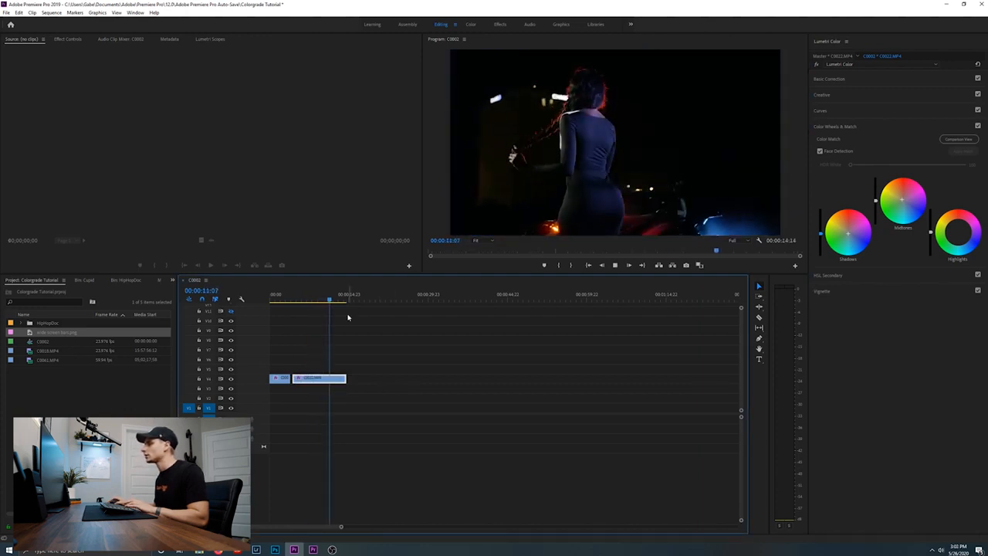
click(305, 297)
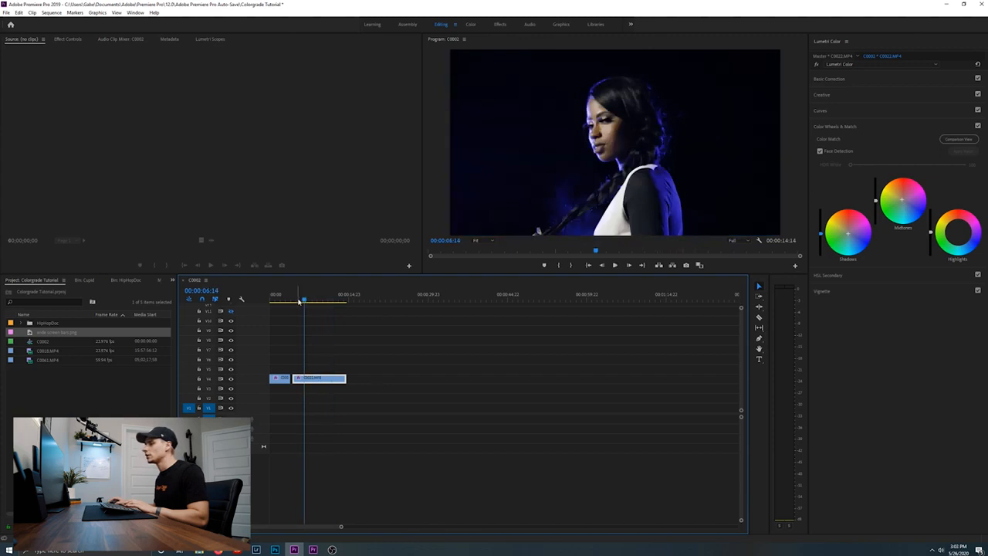
click(298, 300)
key(space)
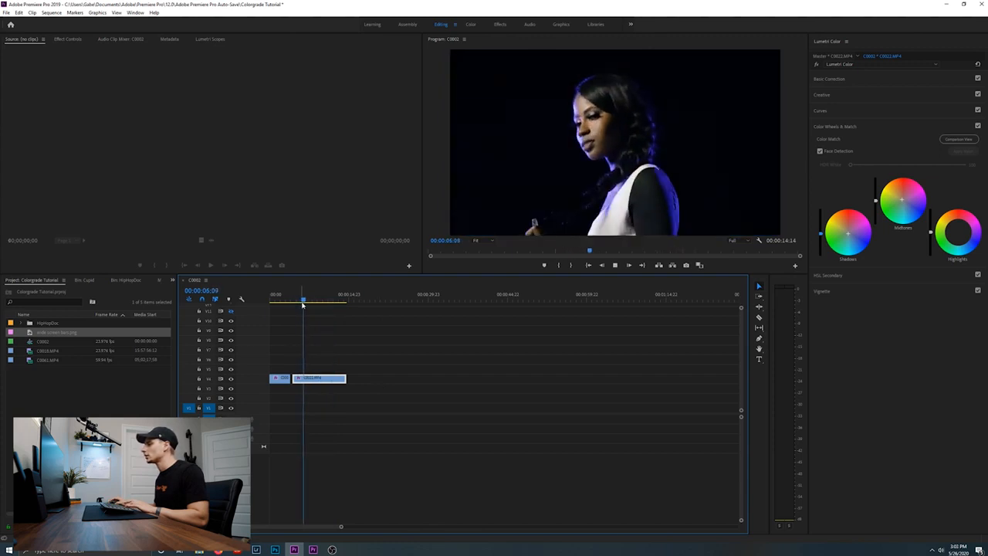
click(294, 298)
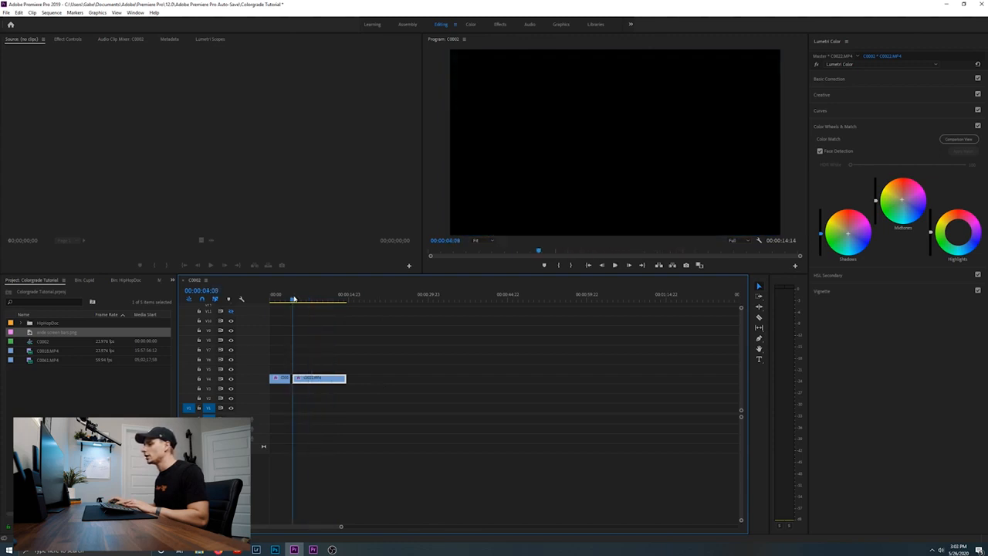
key(space)
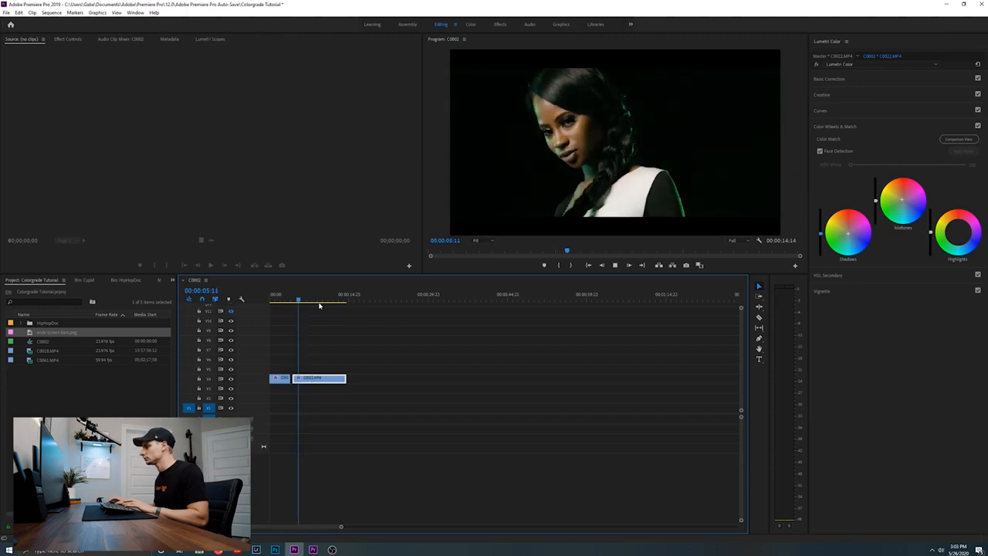
key(space)
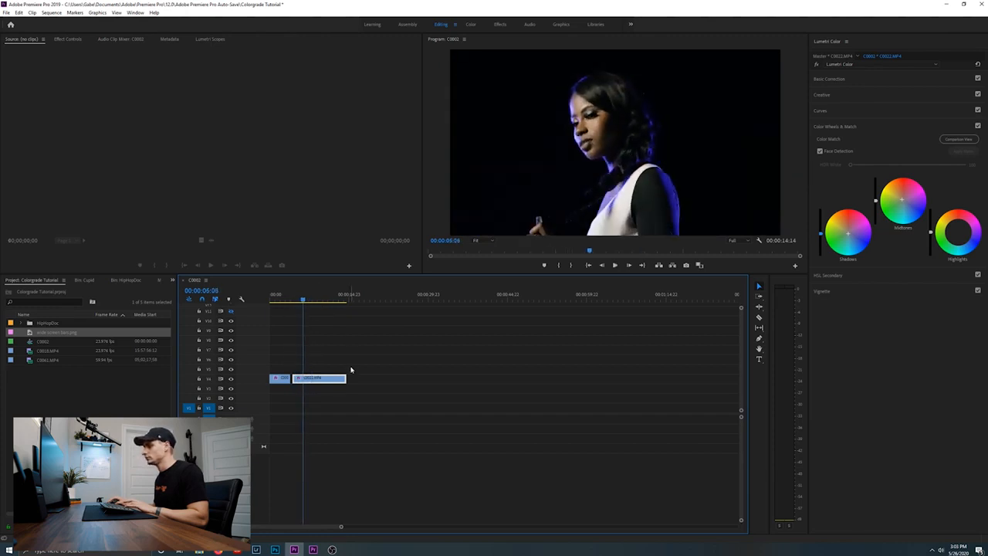